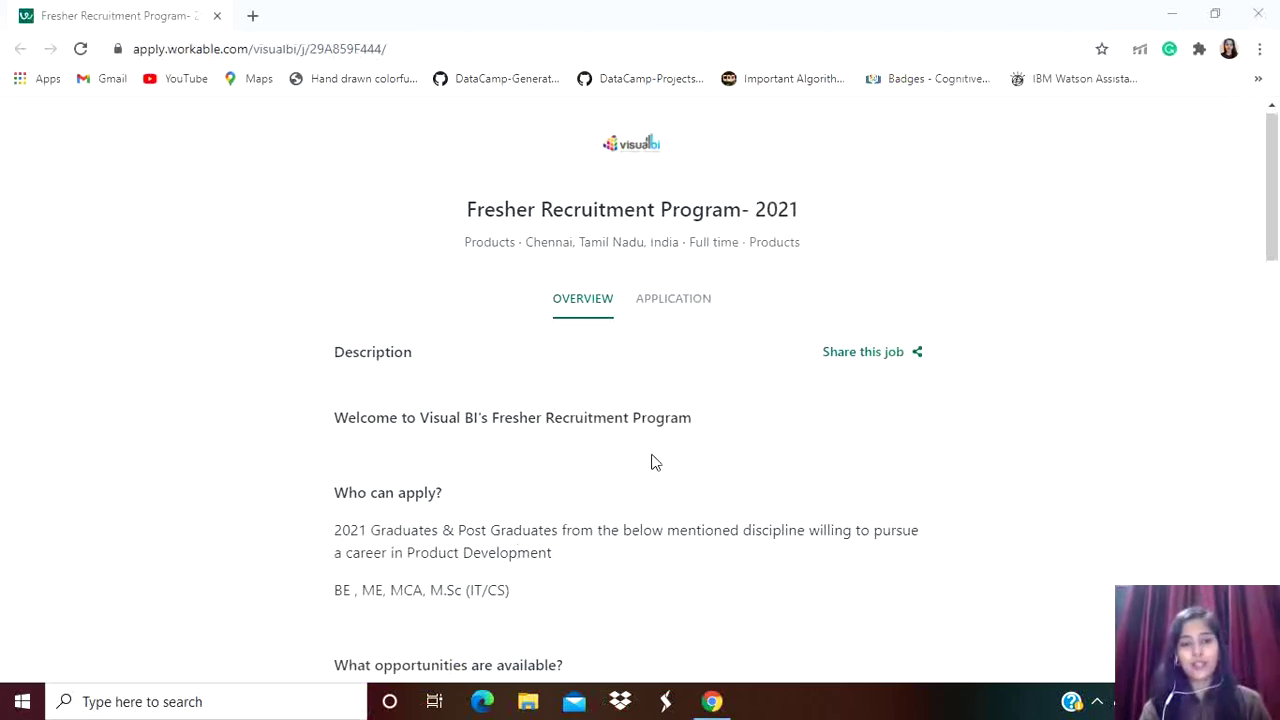
{"action": "scroll", "coordinate": [656, 463], "scroll_direction": "down", "scroll_amount": 1}
{"action": "scroll", "coordinate": [656, 463], "scroll_direction": "down", "scroll_amount": 3}
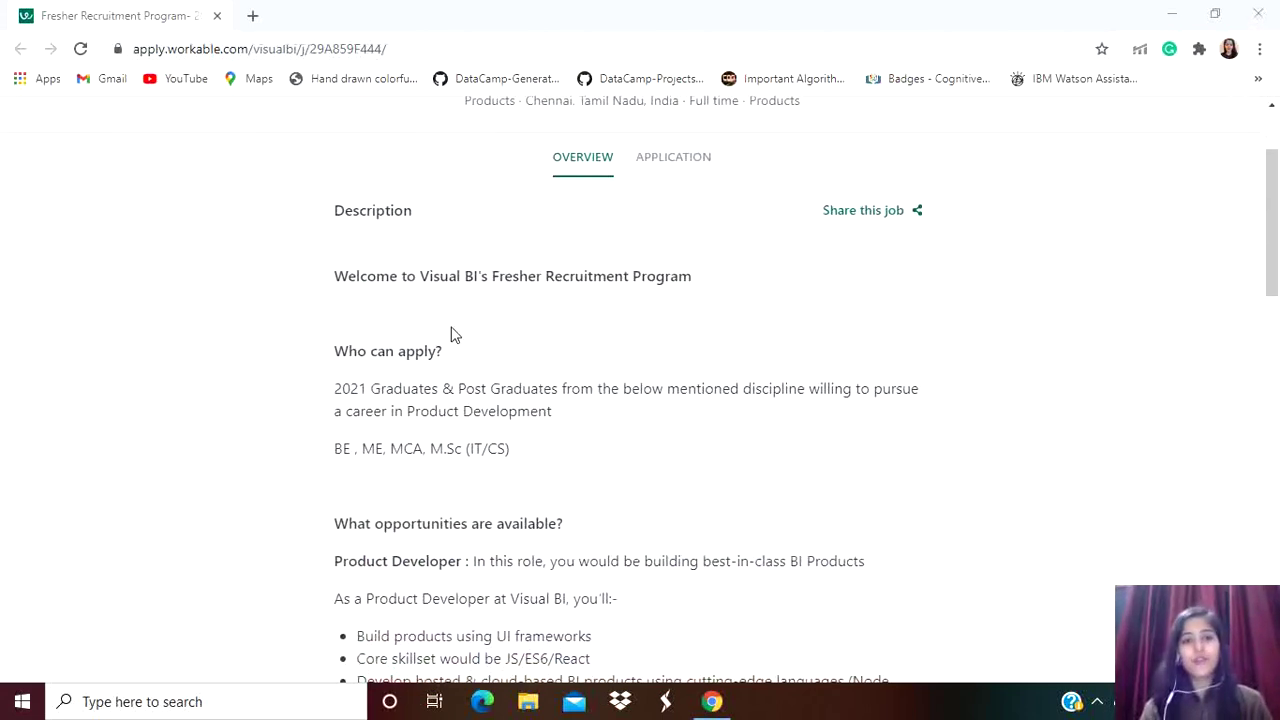
{"action": "scroll", "coordinate": [676, 312], "scroll_direction": "down", "scroll_amount": 4}
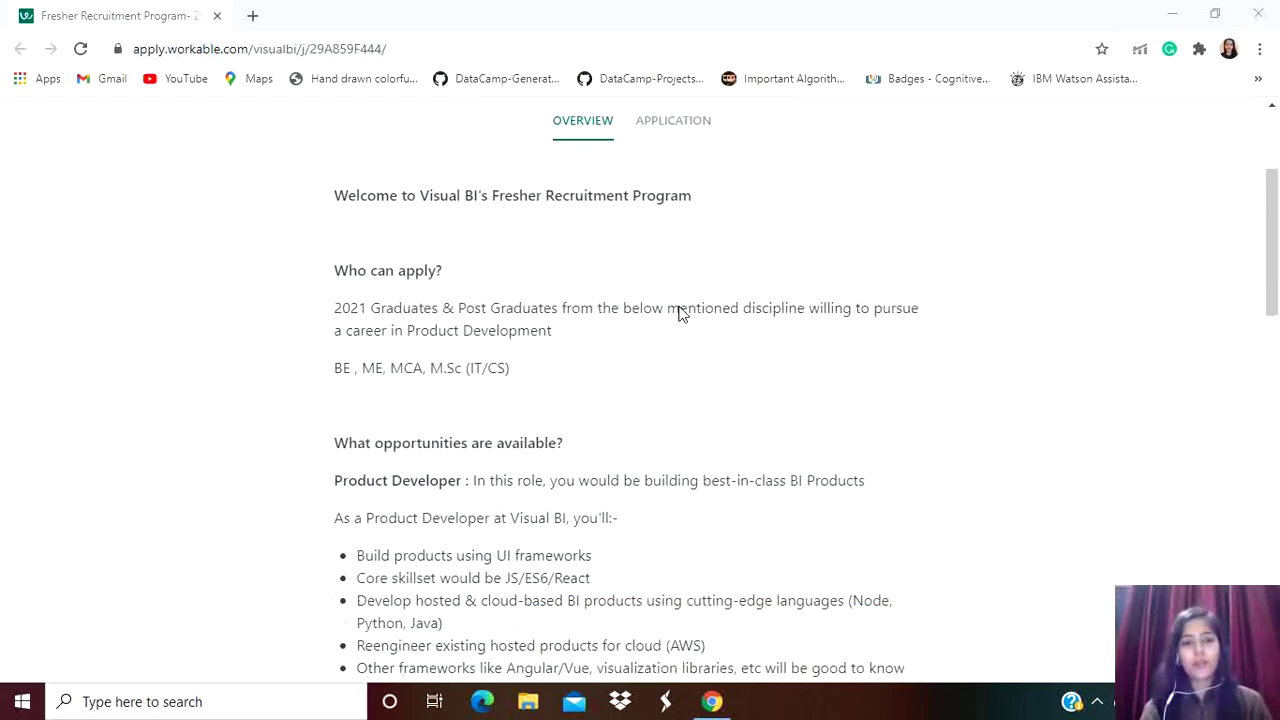
{"action": "scroll", "coordinate": [677, 314], "scroll_direction": "up", "scroll_amount": 3}
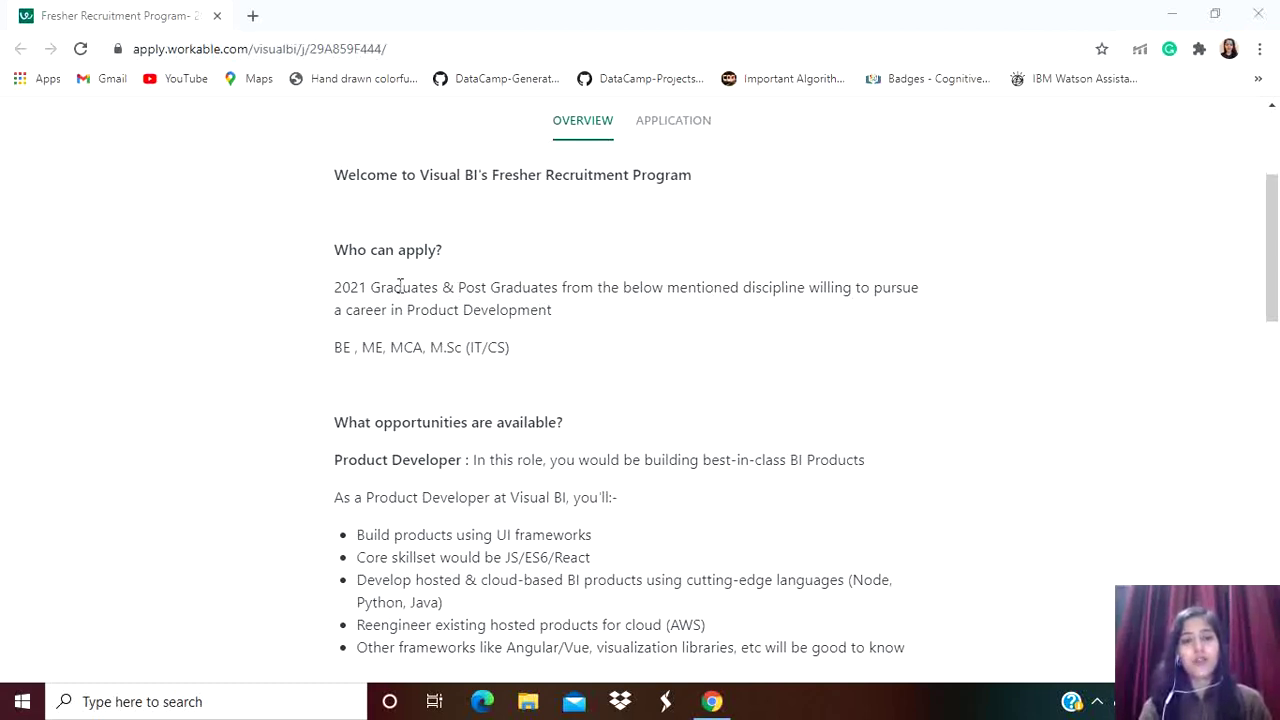
{"action": "scroll", "coordinate": [625, 350], "scroll_direction": "down", "scroll_amount": 1}
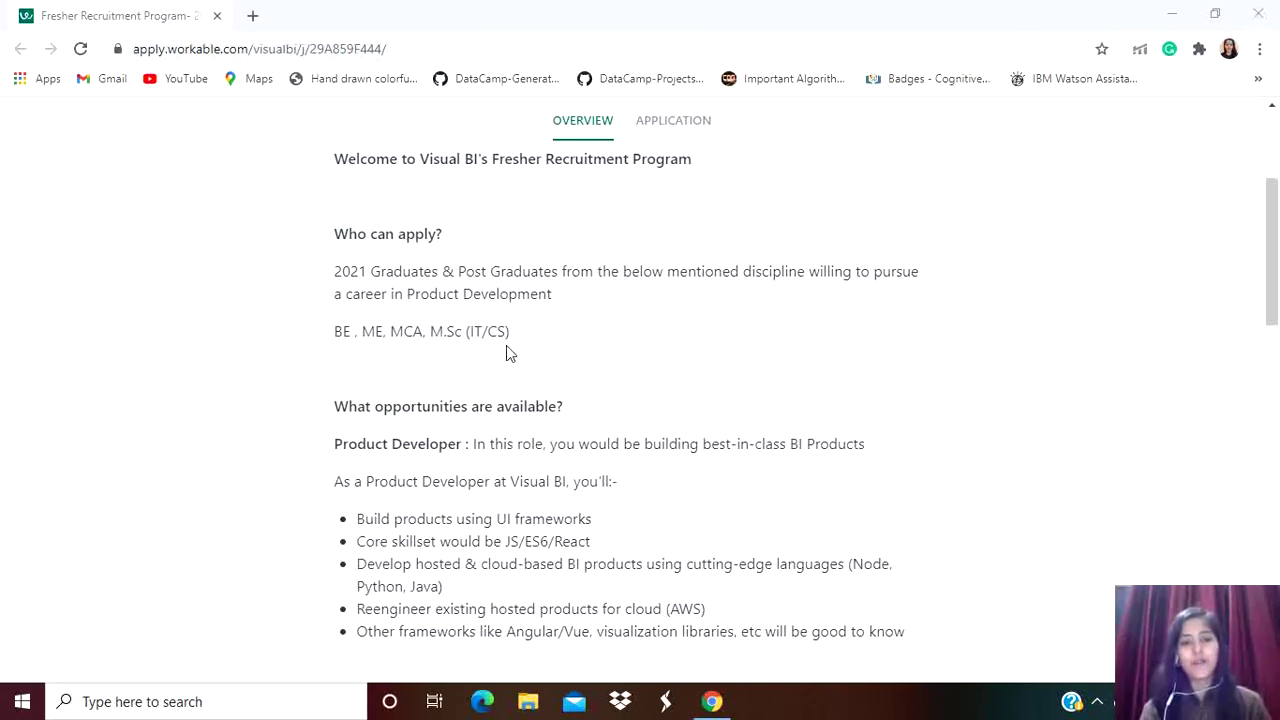
{"action": "scroll", "coordinate": [618, 384], "scroll_direction": "down", "scroll_amount": 1}
{"action": "scroll", "coordinate": [620, 384], "scroll_direction": "down", "scroll_amount": 1}
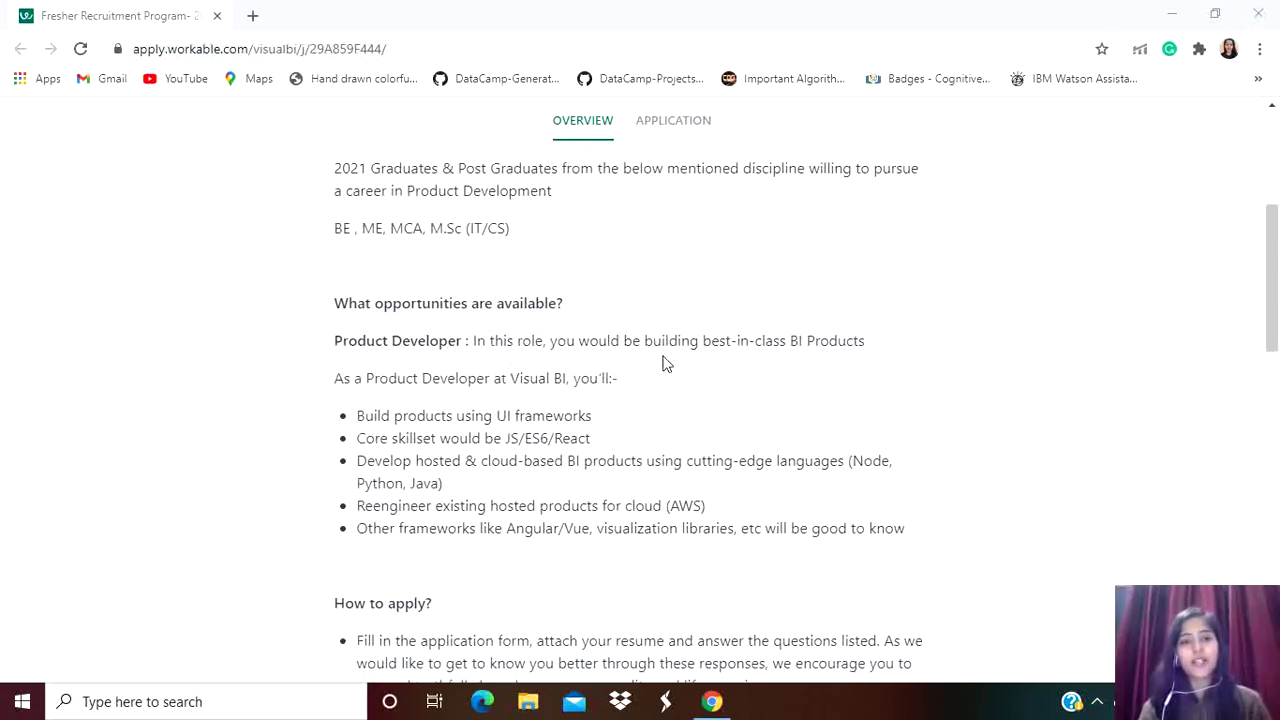
{"action": "scroll", "coordinate": [683, 380], "scroll_direction": "down", "scroll_amount": 1}
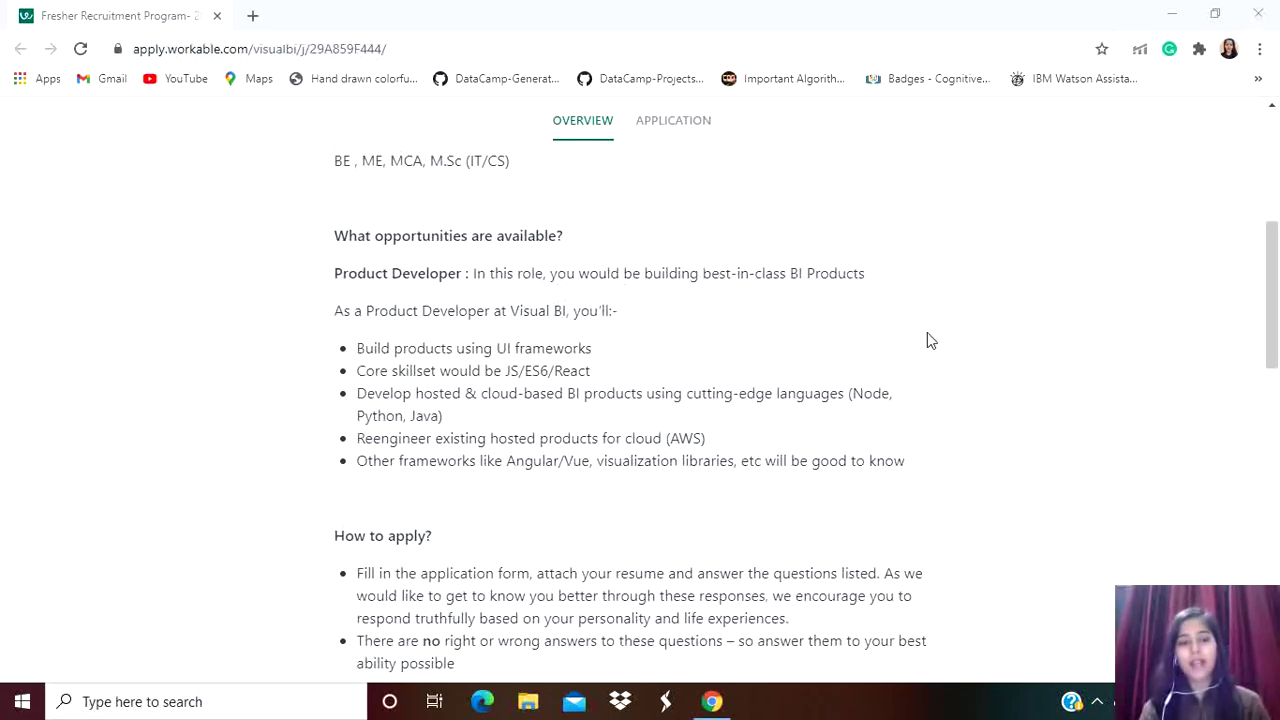
{"action": "scroll", "coordinate": [900, 335], "scroll_direction": "down", "scroll_amount": 1}
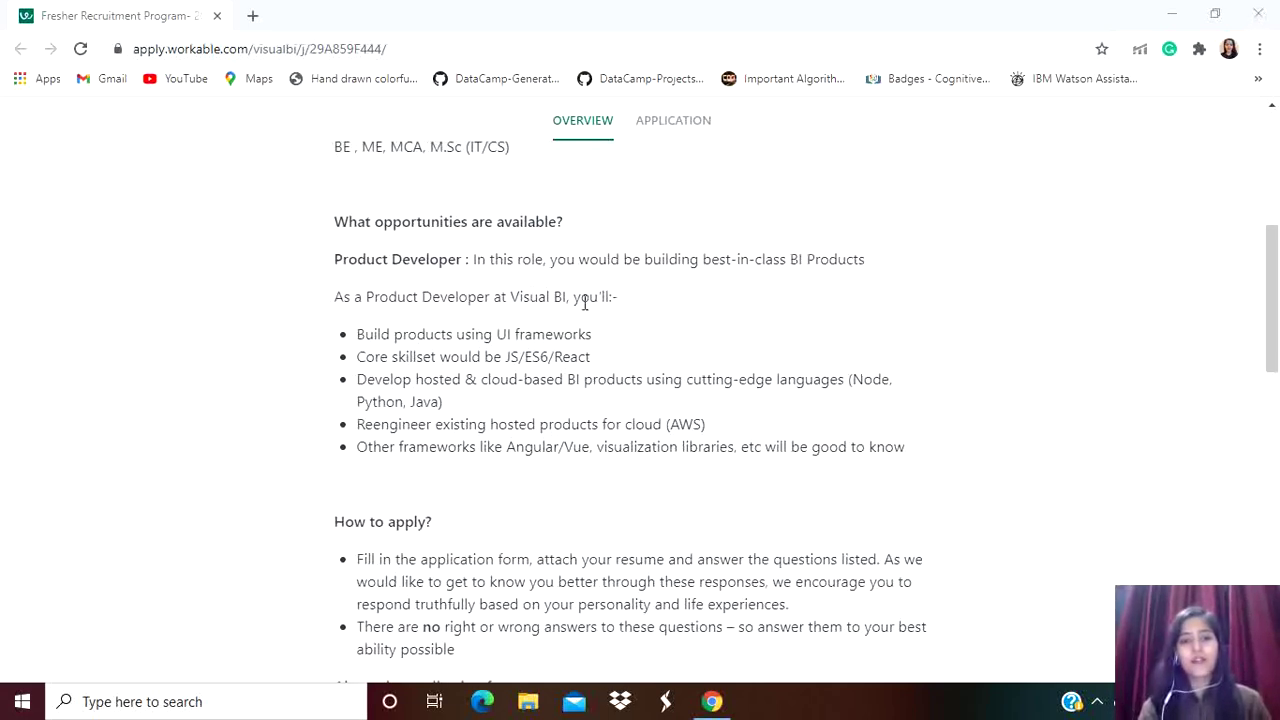
{"action": "scroll", "coordinate": [710, 368], "scroll_direction": "down", "scroll_amount": 1}
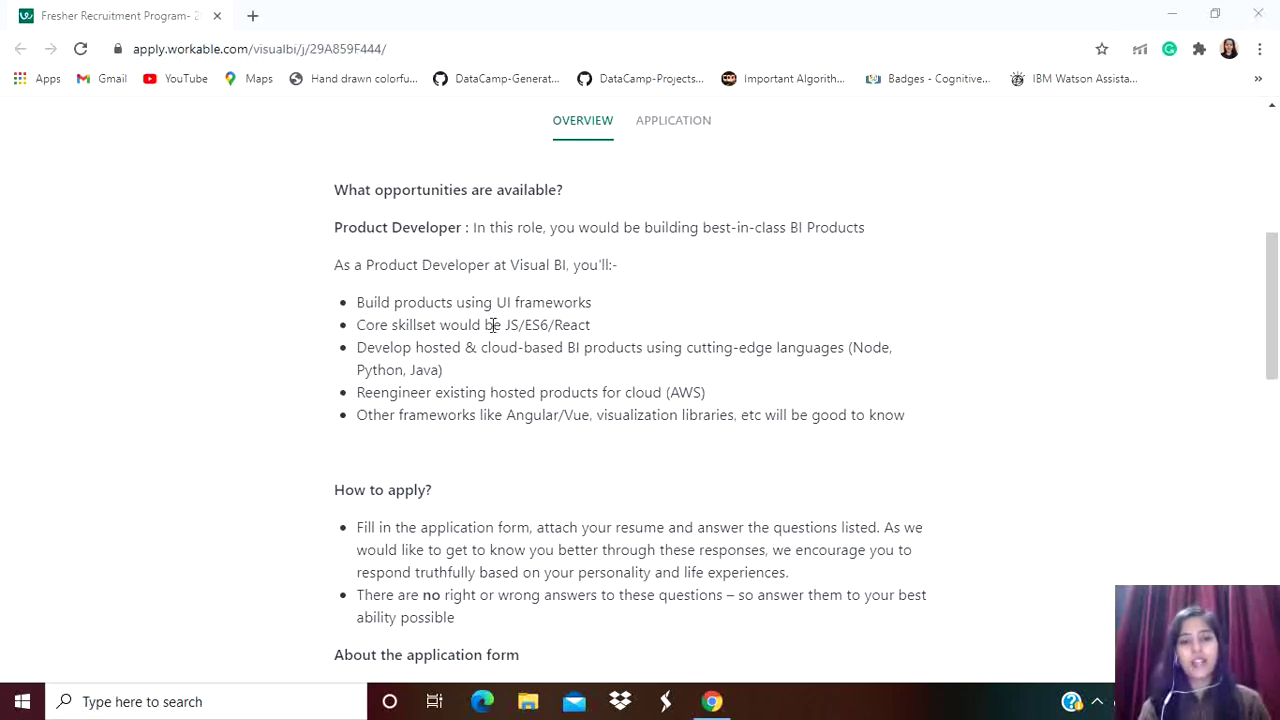
{"action": "scroll", "coordinate": [620, 372], "scroll_direction": "down", "scroll_amount": 1}
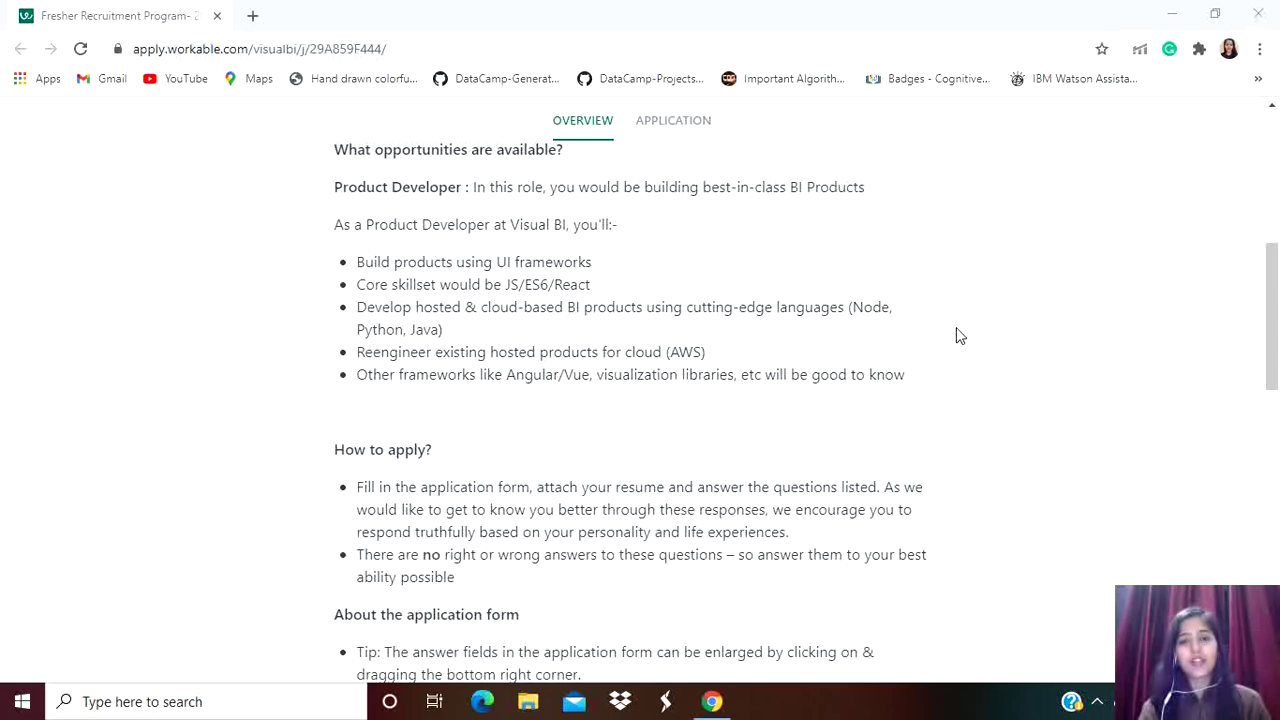
{"action": "scroll", "coordinate": [958, 336], "scroll_direction": "down", "scroll_amount": 1}
{"action": "scroll", "coordinate": [608, 338], "scroll_direction": "down", "scroll_amount": 4}
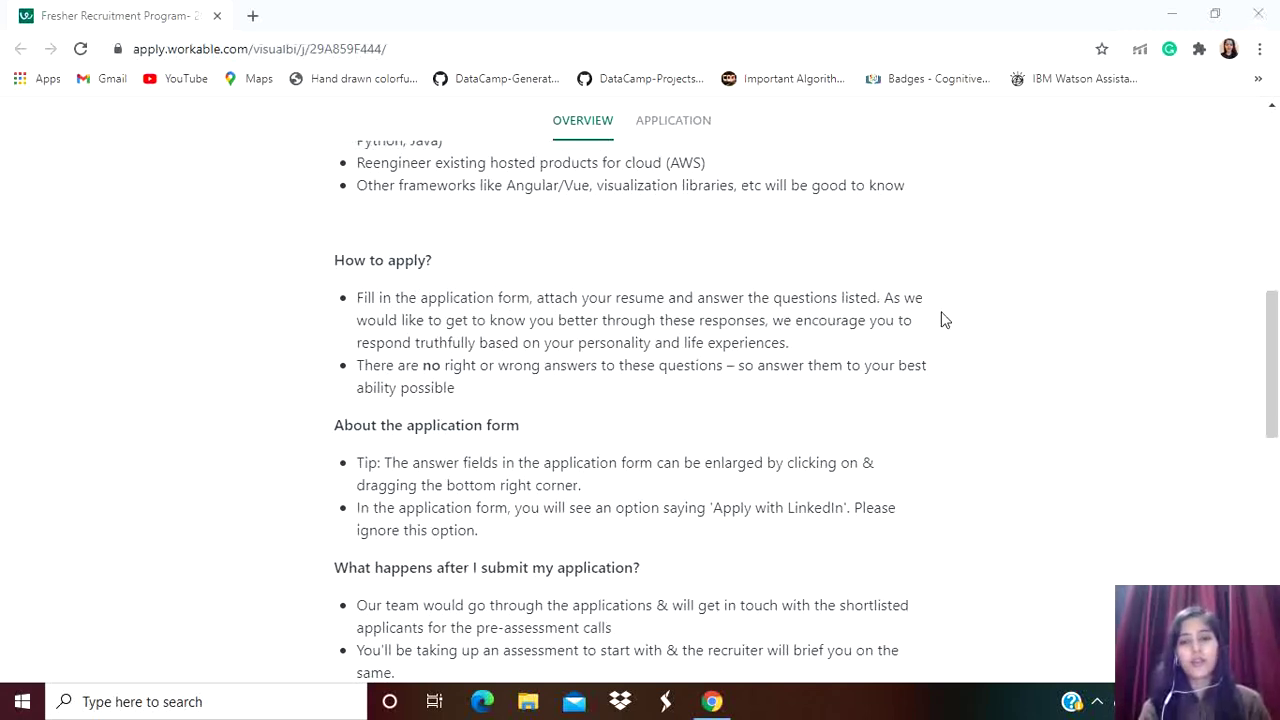
{"action": "scroll", "coordinate": [948, 321], "scroll_direction": "down", "scroll_amount": 1}
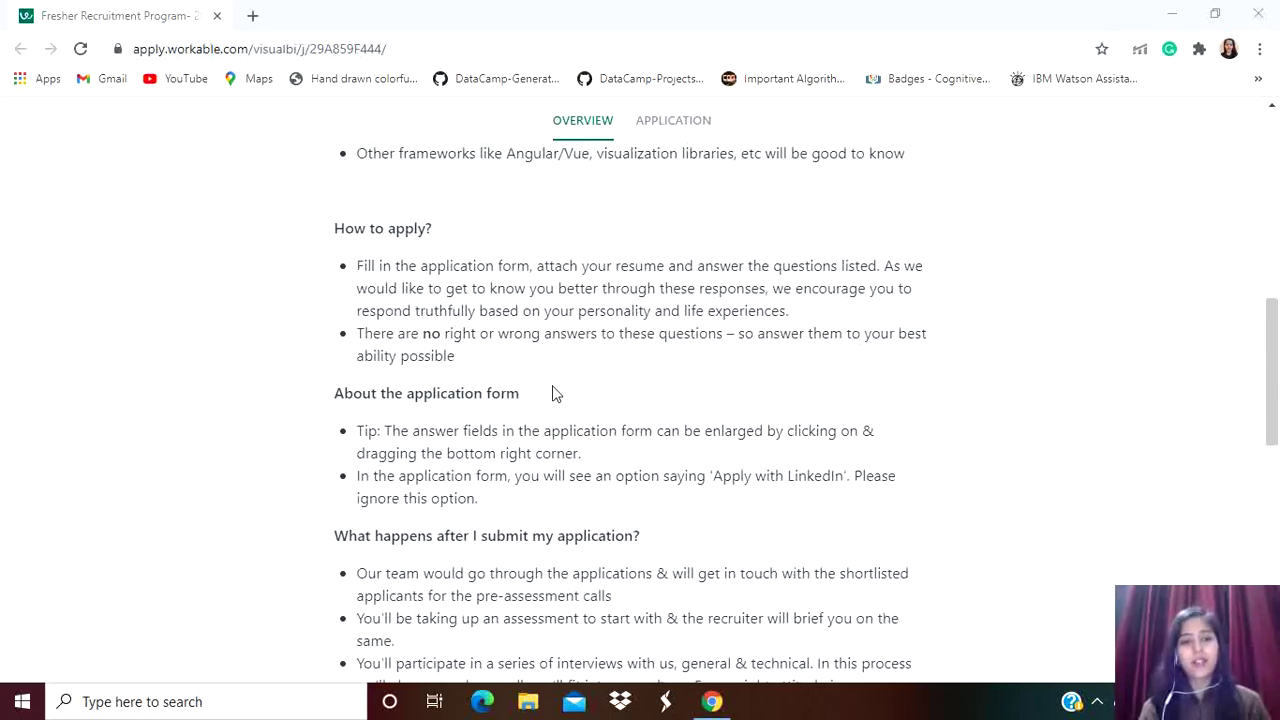
{"action": "scroll", "coordinate": [535, 402], "scroll_direction": "down", "scroll_amount": 1}
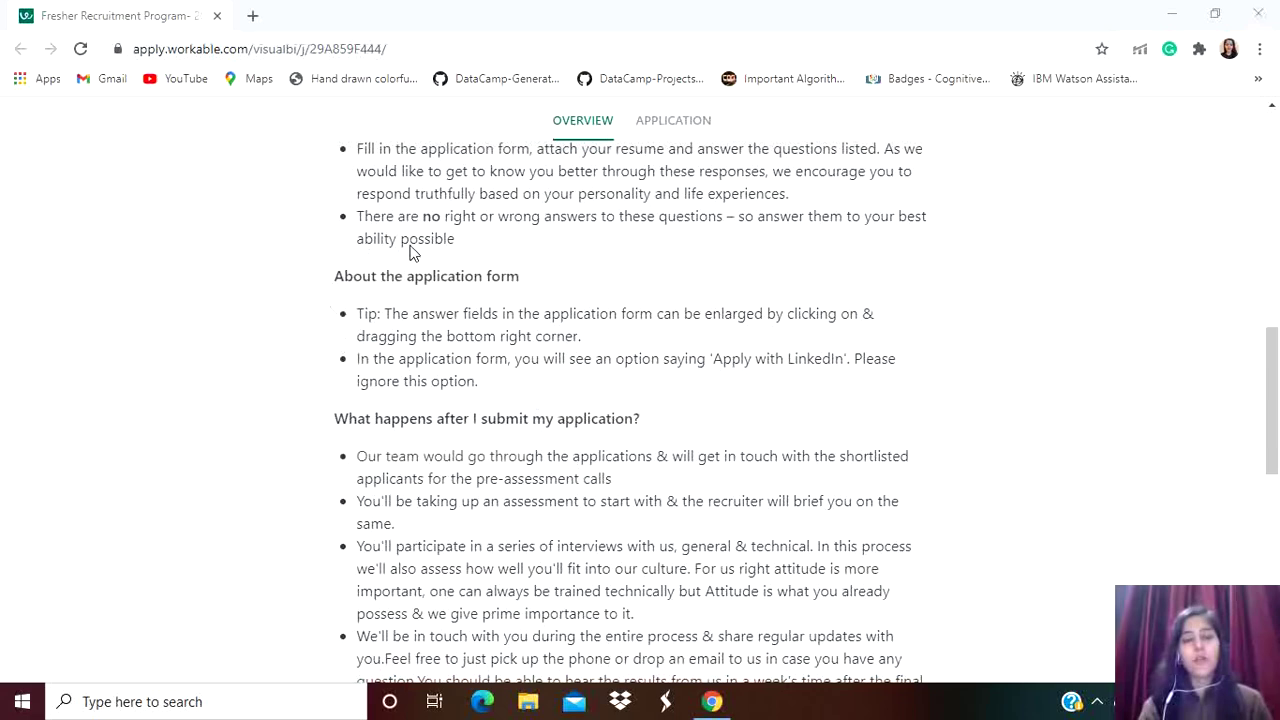
{"action": "scroll", "coordinate": [603, 322], "scroll_direction": "down", "scroll_amount": 1}
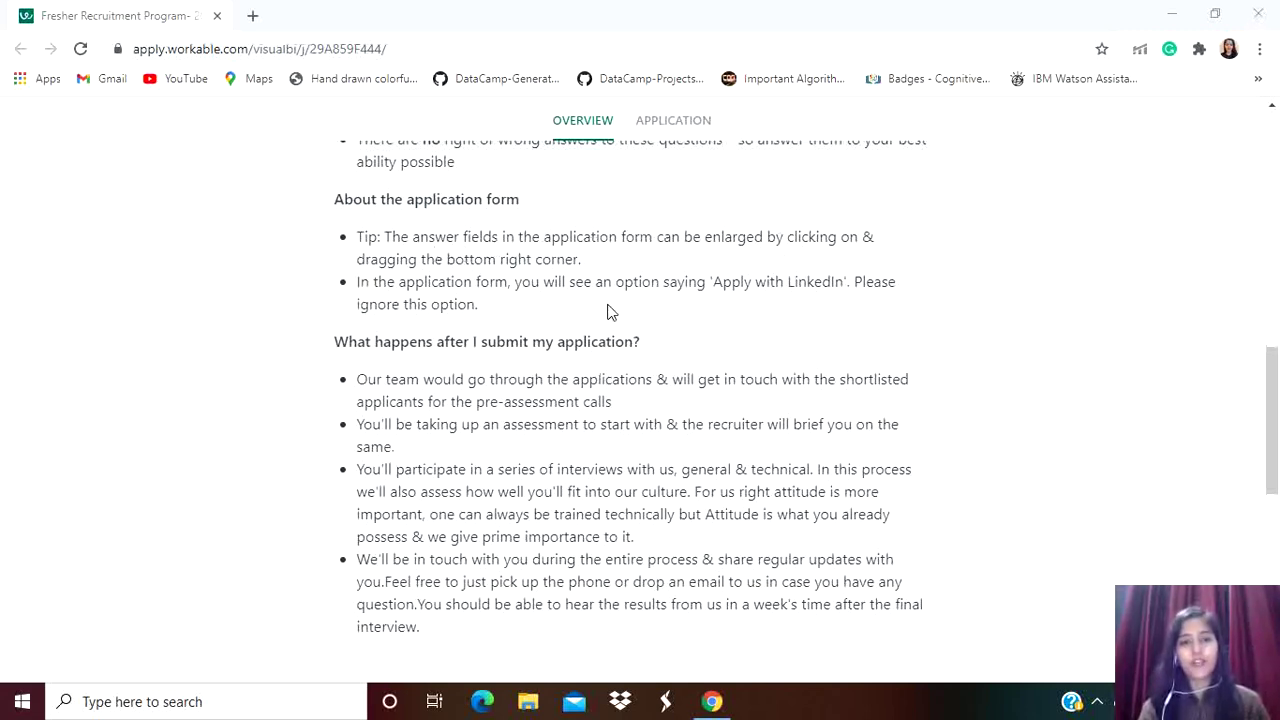
{"action": "scroll", "coordinate": [608, 313], "scroll_direction": "down", "scroll_amount": 1}
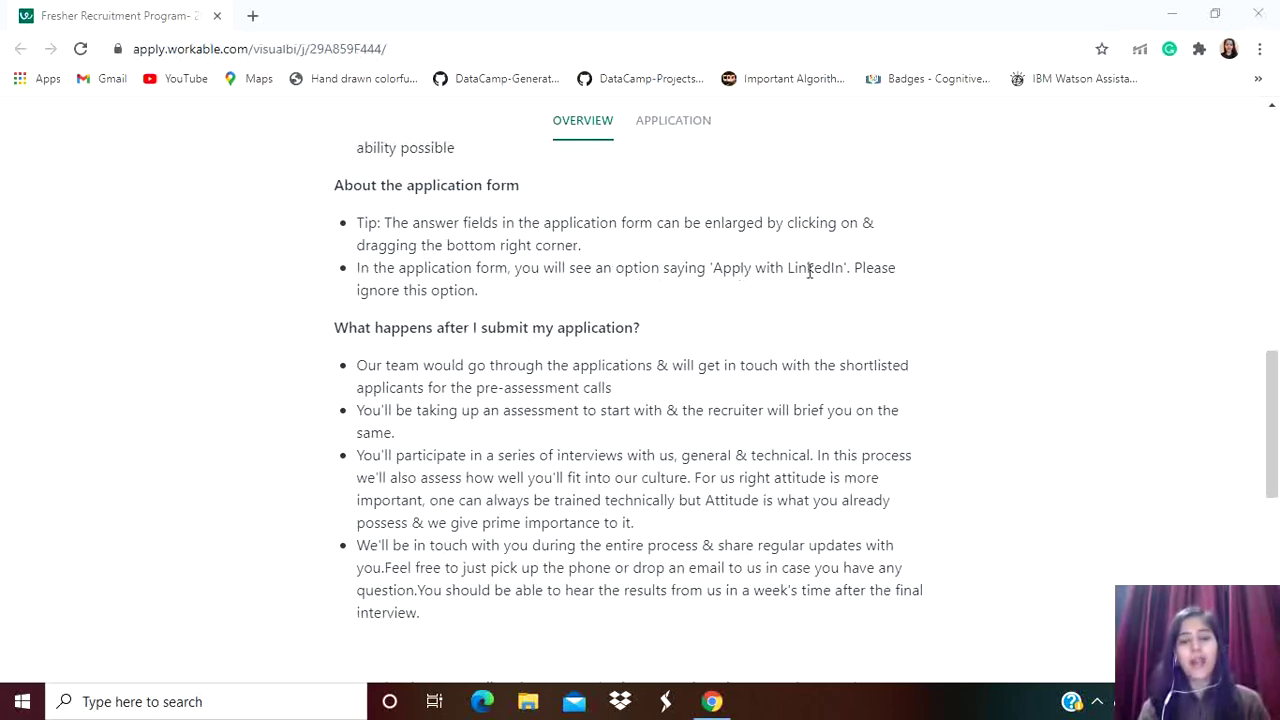
{"action": "scroll", "coordinate": [890, 298], "scroll_direction": "down", "scroll_amount": 1}
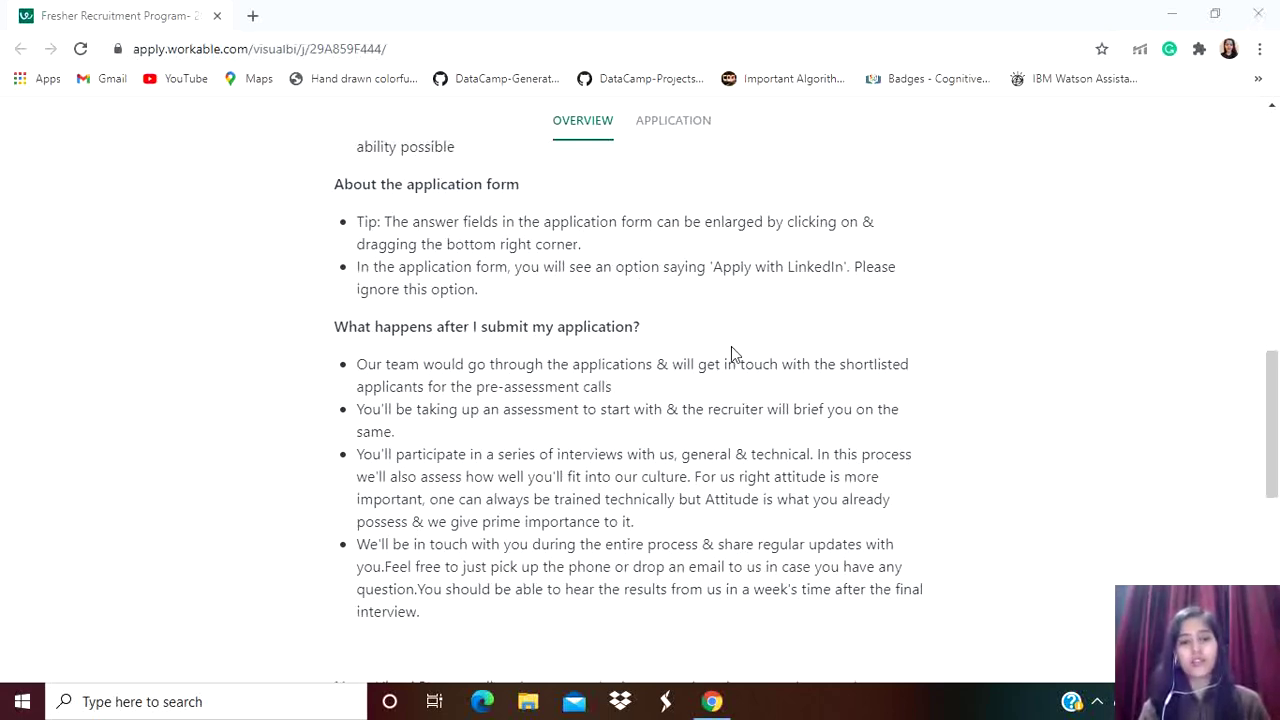
{"action": "scroll", "coordinate": [731, 348], "scroll_direction": "down", "scroll_amount": 3}
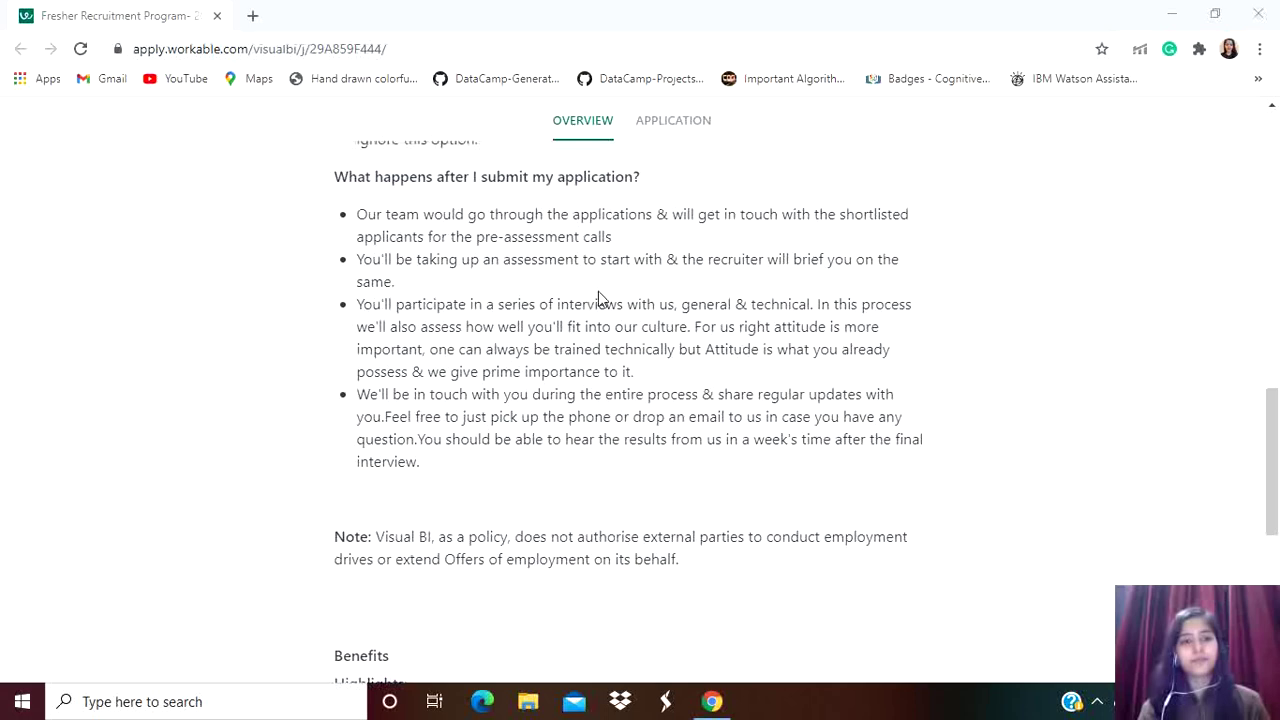
{"action": "scroll", "coordinate": [500, 262], "scroll_direction": "up", "scroll_amount": 1}
{"action": "scroll", "coordinate": [571, 321], "scroll_direction": "down", "scroll_amount": 3}
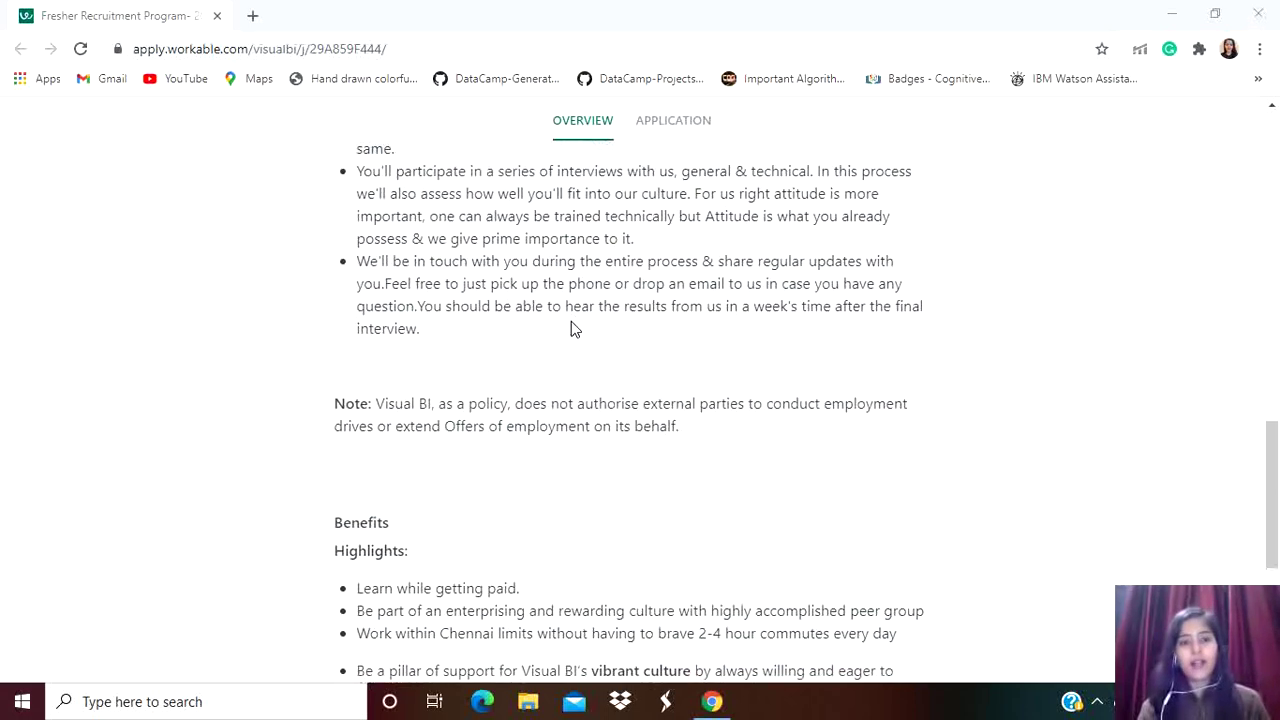
{"action": "scroll", "coordinate": [571, 321], "scroll_direction": "up", "scroll_amount": 4}
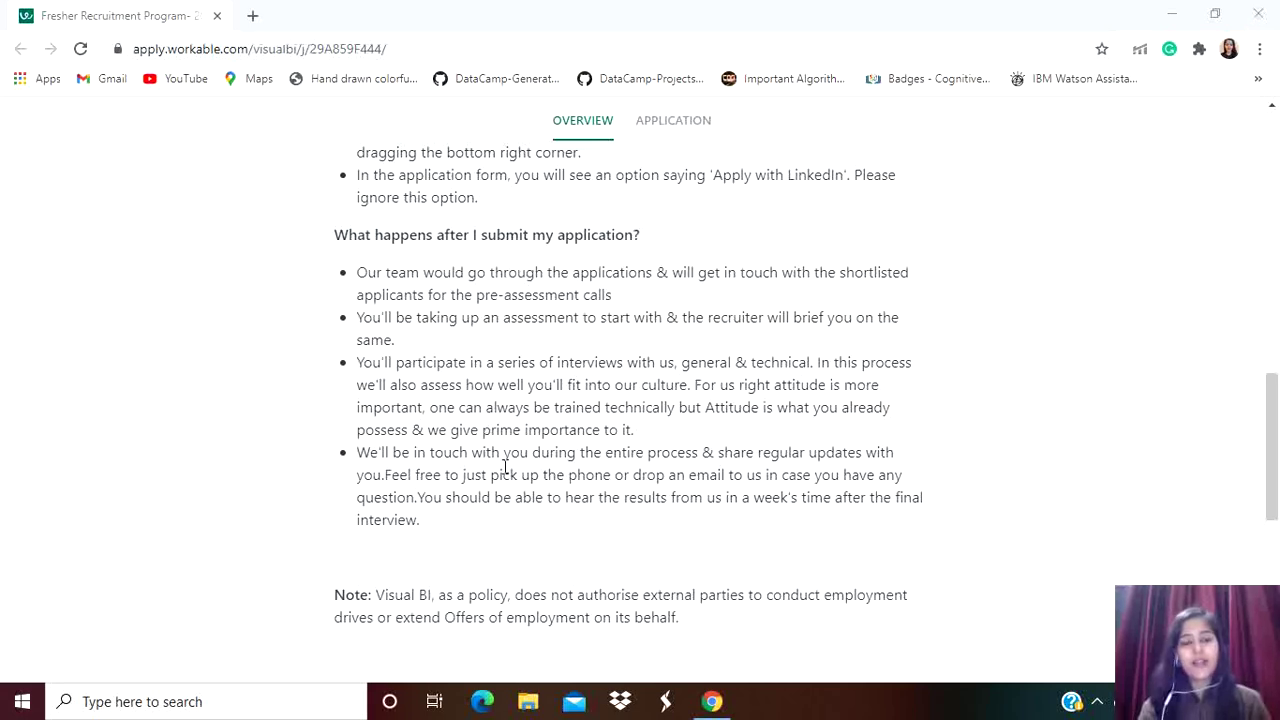
{"action": "scroll", "coordinate": [768, 250], "scroll_direction": "up", "scroll_amount": 3}
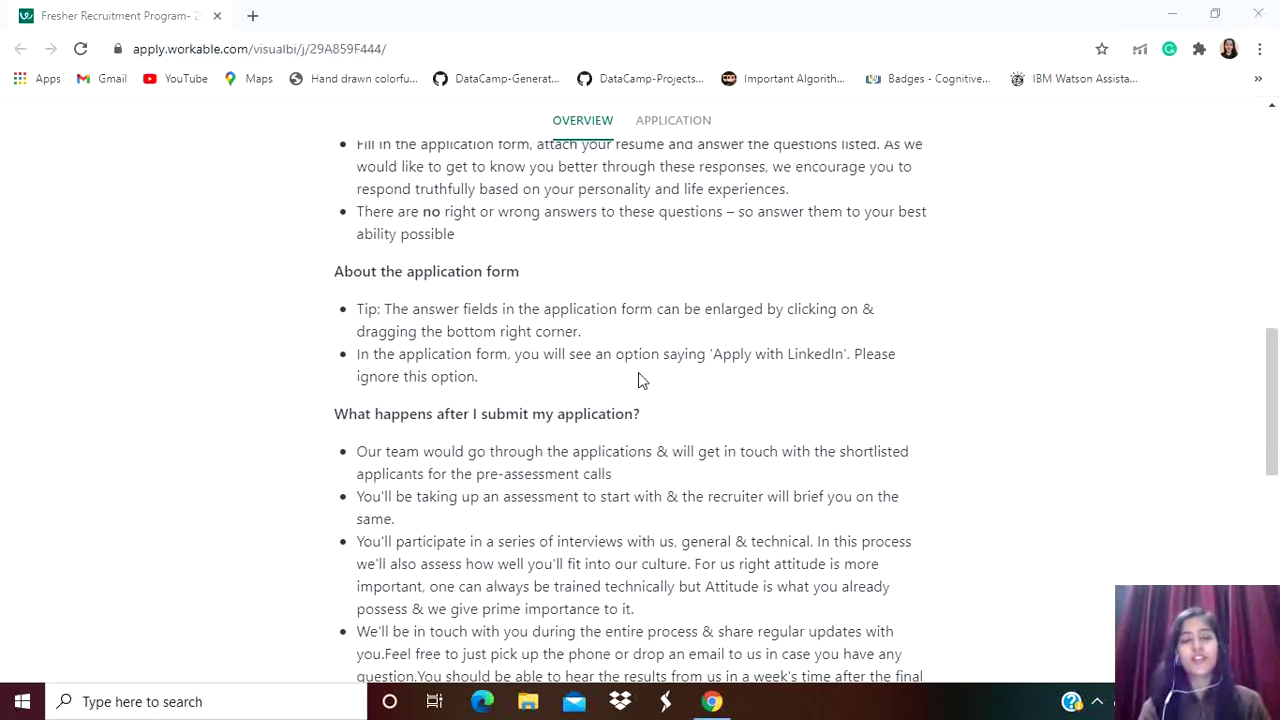
{"action": "scroll", "coordinate": [640, 378], "scroll_direction": "down", "scroll_amount": 4}
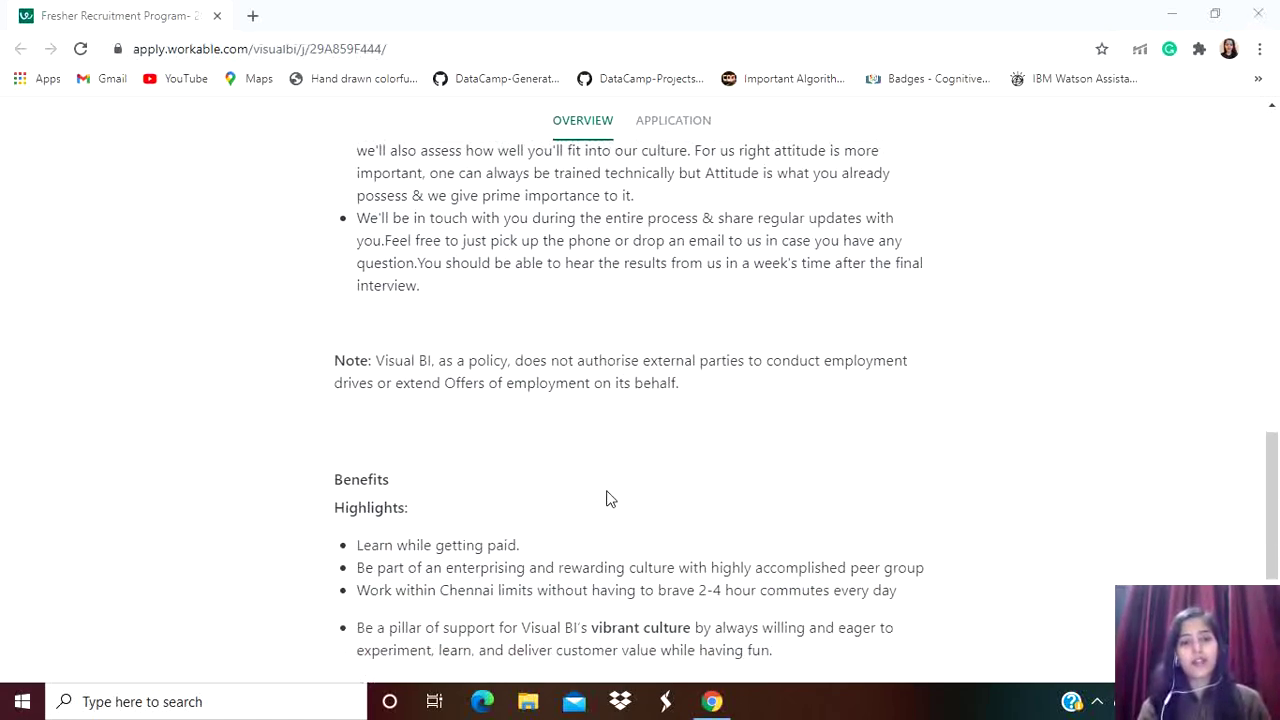
{"action": "scroll", "coordinate": [606, 497], "scroll_direction": "down", "scroll_amount": 1}
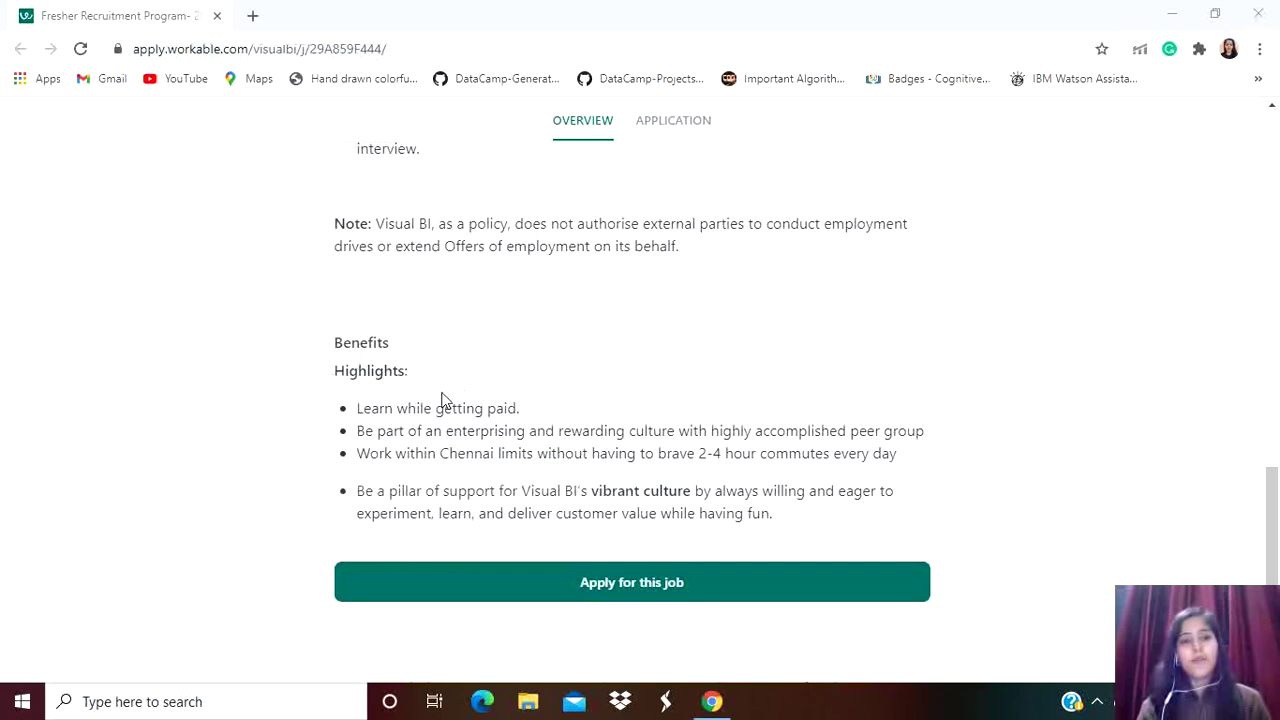
Scroll through the Fresher Recruitment Program- 2021 posting's Overview for the Chennai Products role
{"action": "scroll", "coordinate": [500, 428], "scroll_direction": "down", "scroll_amount": 1}
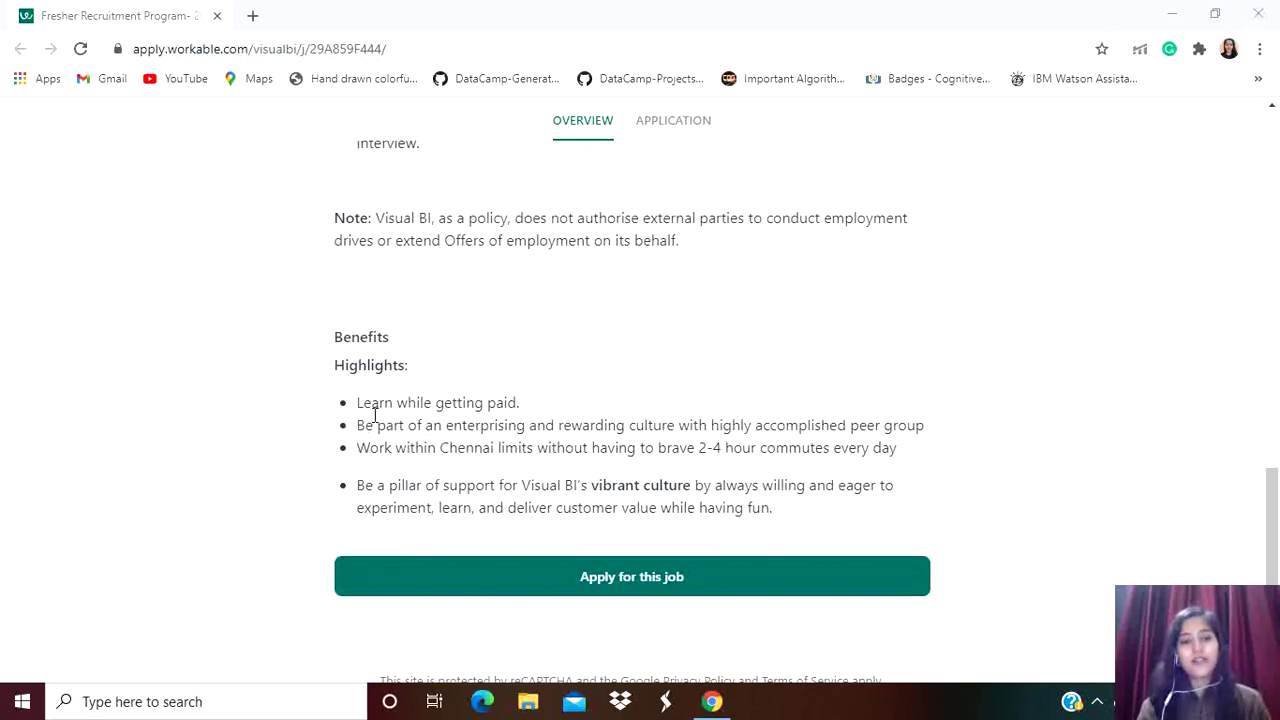
{"action": "scroll", "coordinate": [551, 426], "scroll_direction": "down", "scroll_amount": 1}
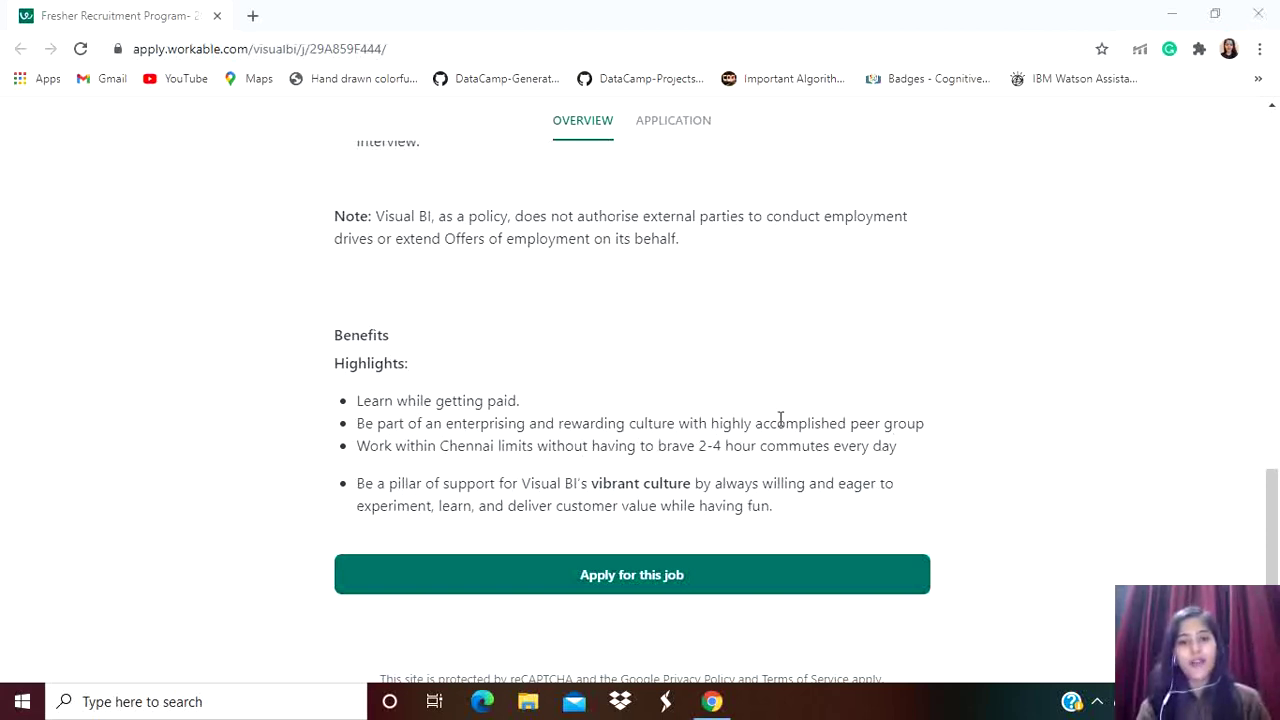
{"action": "scroll", "coordinate": [780, 420], "scroll_direction": "up", "scroll_amount": 20}
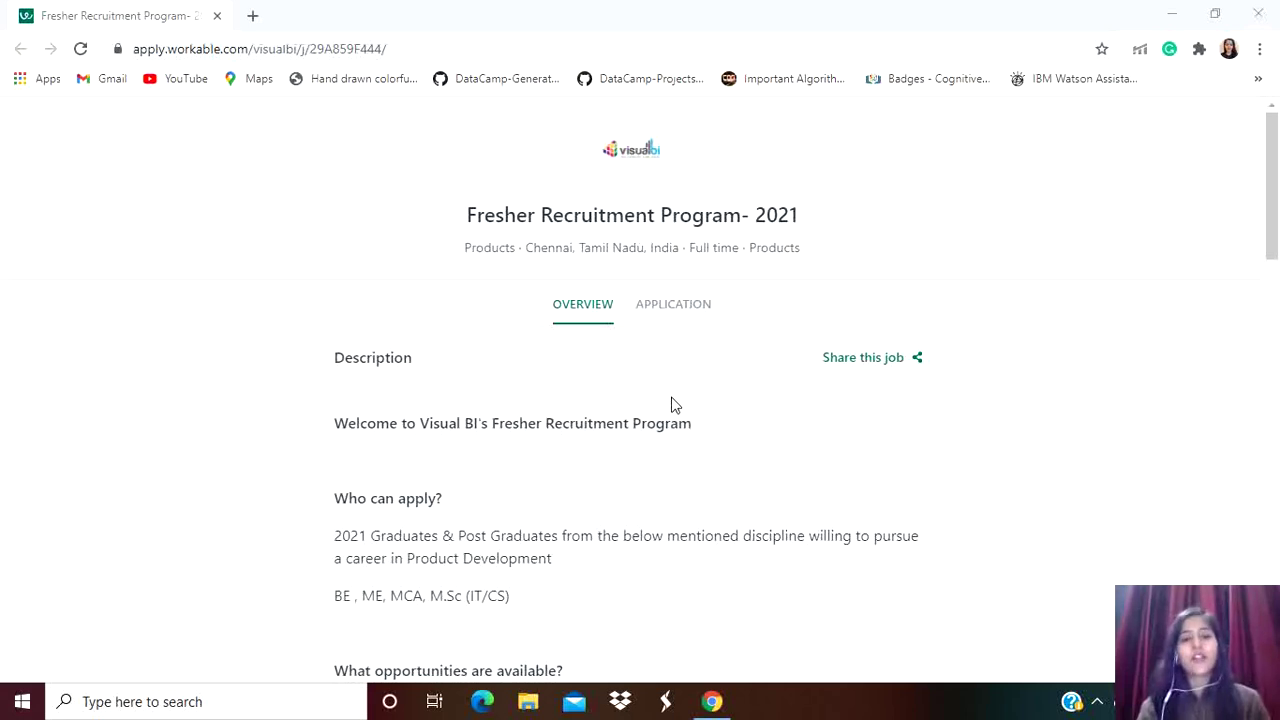
{"action": "scroll", "coordinate": [673, 404], "scroll_direction": "down", "scroll_amount": 1}
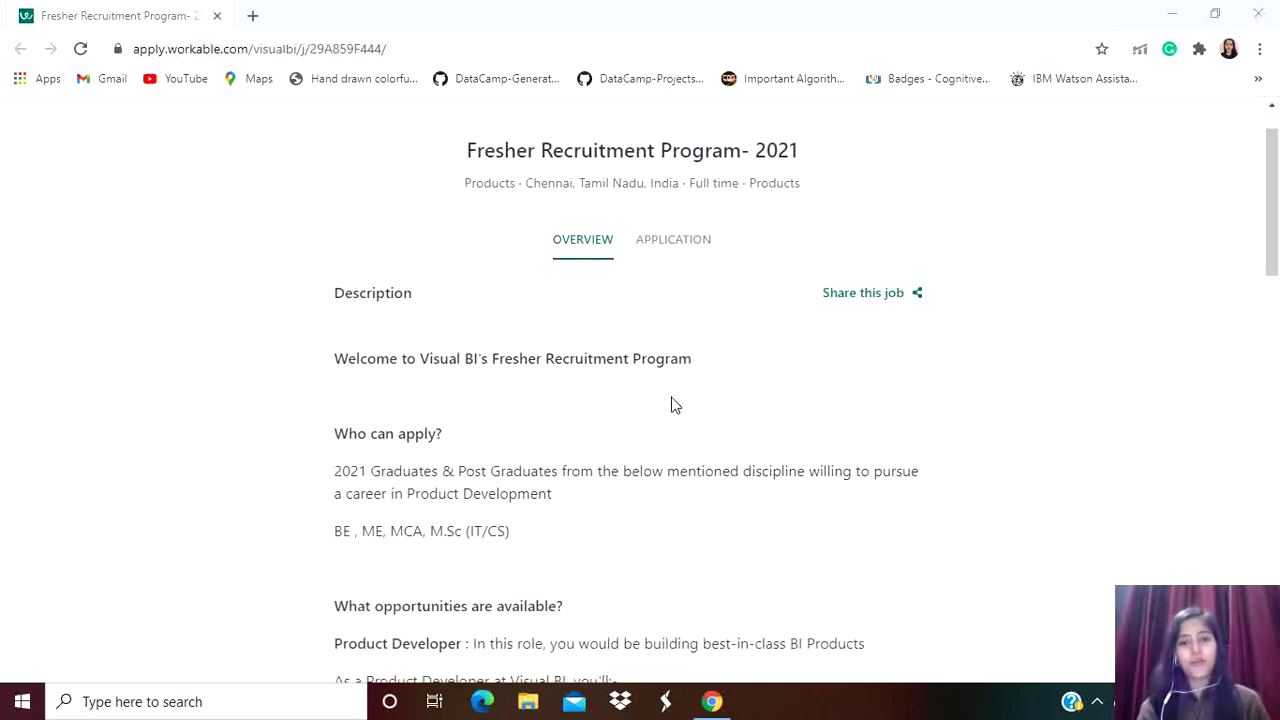
{"action": "left_click", "coordinate": [680, 246]}
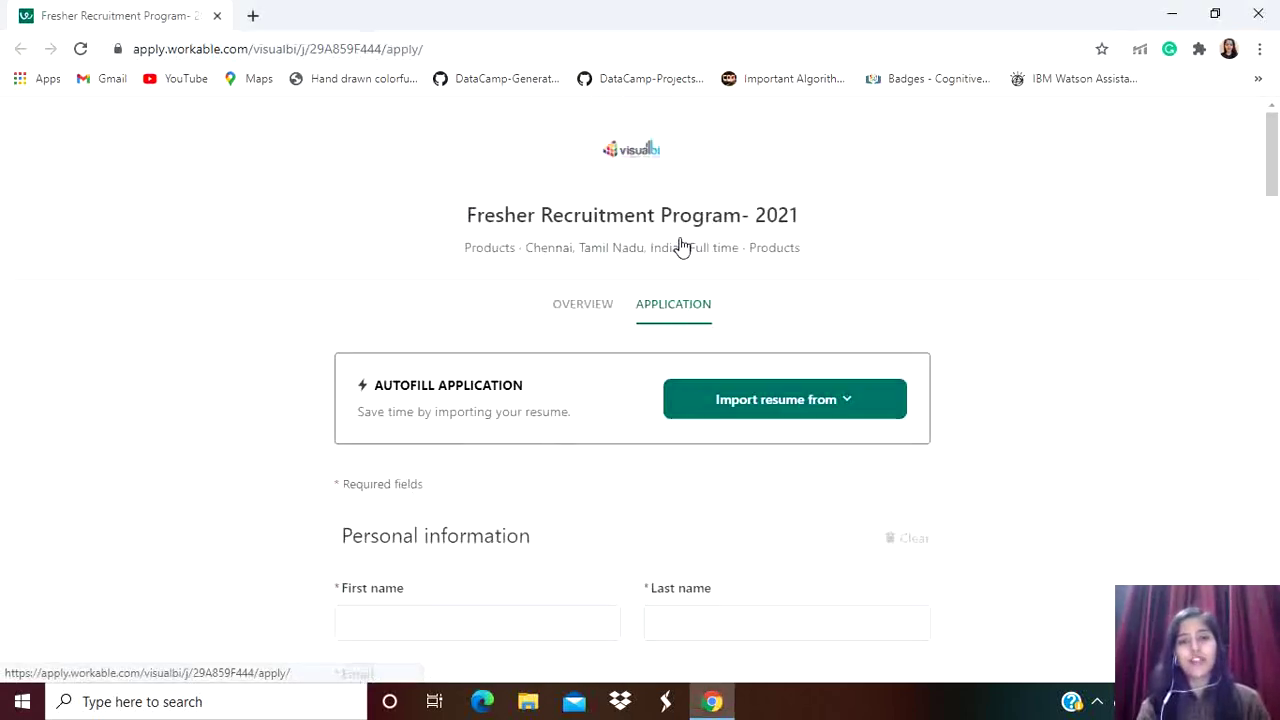
{"action": "scroll", "coordinate": [514, 432], "scroll_direction": "down", "scroll_amount": 1}
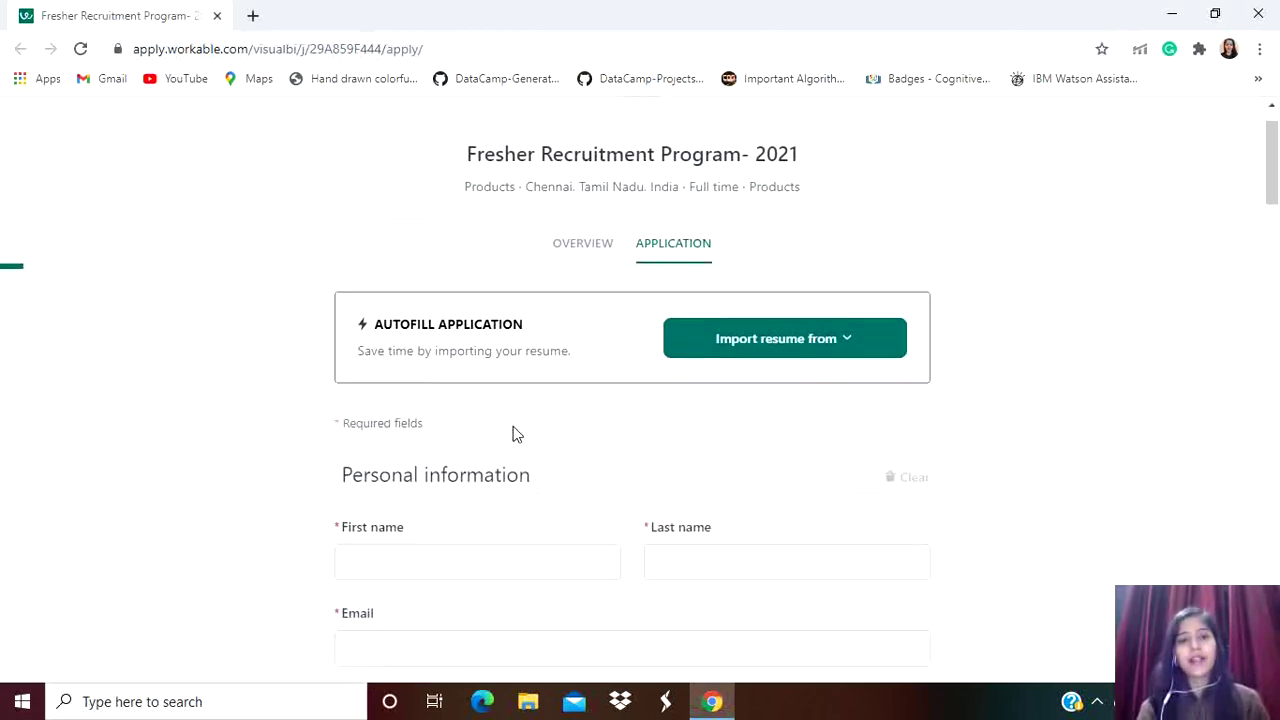
{"action": "scroll", "coordinate": [529, 452], "scroll_direction": "down", "scroll_amount": 1}
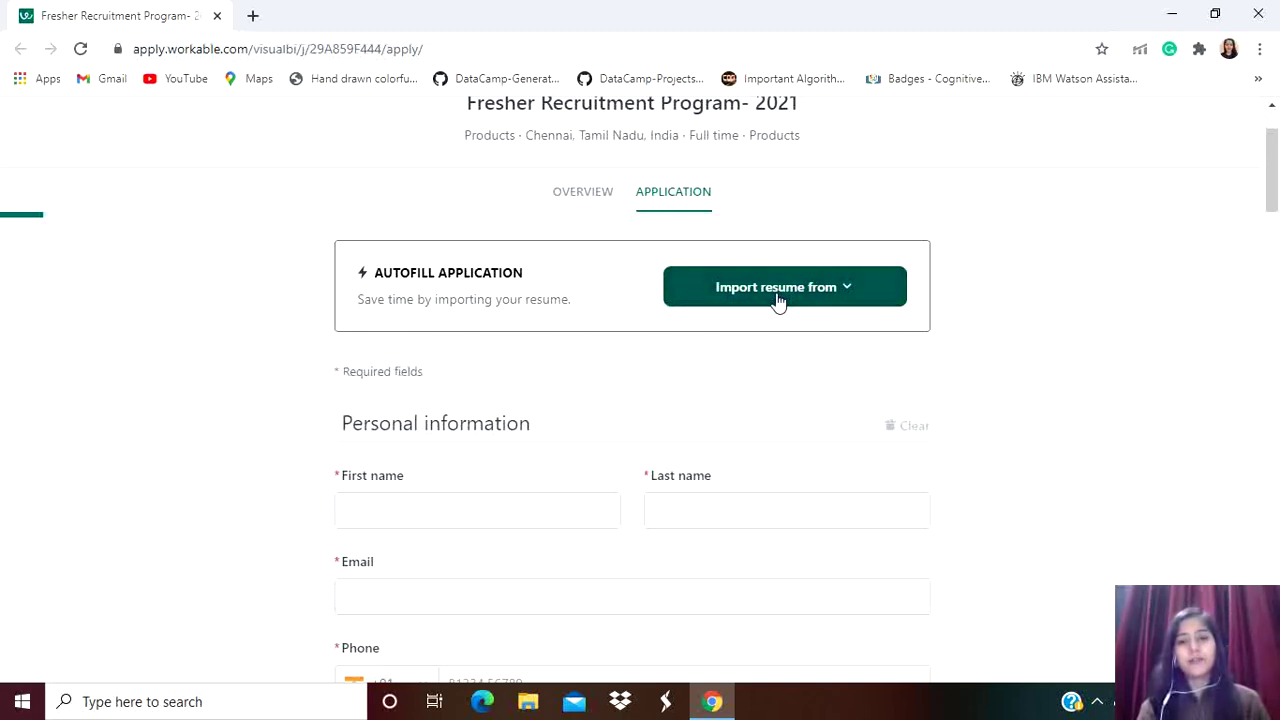
{"action": "left_click", "coordinate": [829, 288]}
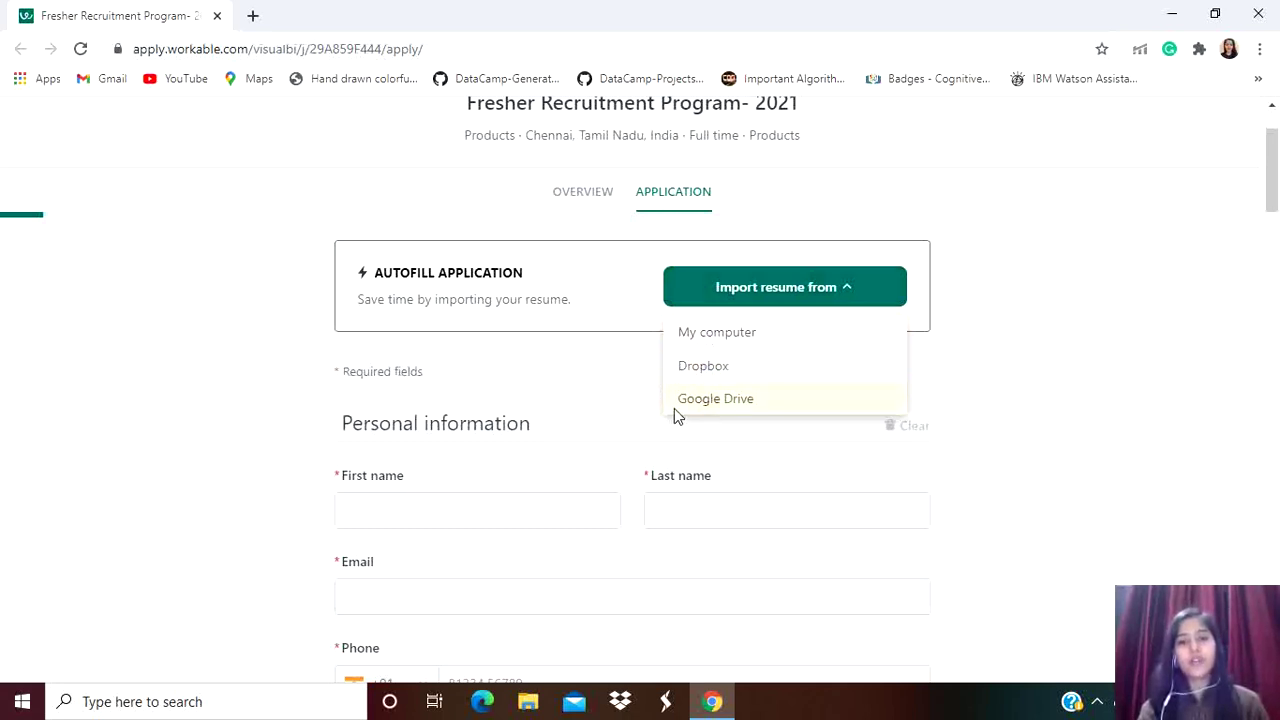
{"action": "left_click", "coordinate": [584, 407]}
{"action": "scroll", "coordinate": [585, 407], "scroll_direction": "down", "scroll_amount": 1}
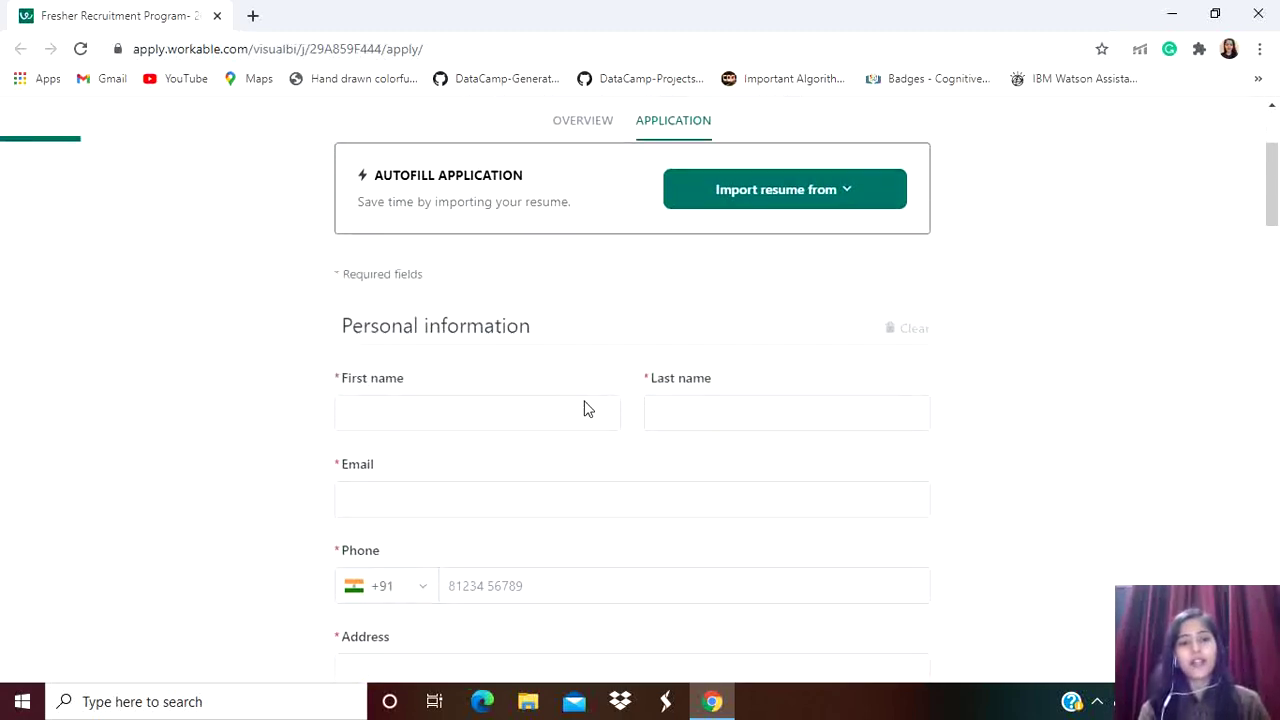
{"action": "scroll", "coordinate": [585, 408], "scroll_direction": "down", "scroll_amount": 1}
Enter the applicant's first name and last name
{"action": "left_click", "coordinate": [409, 341]}
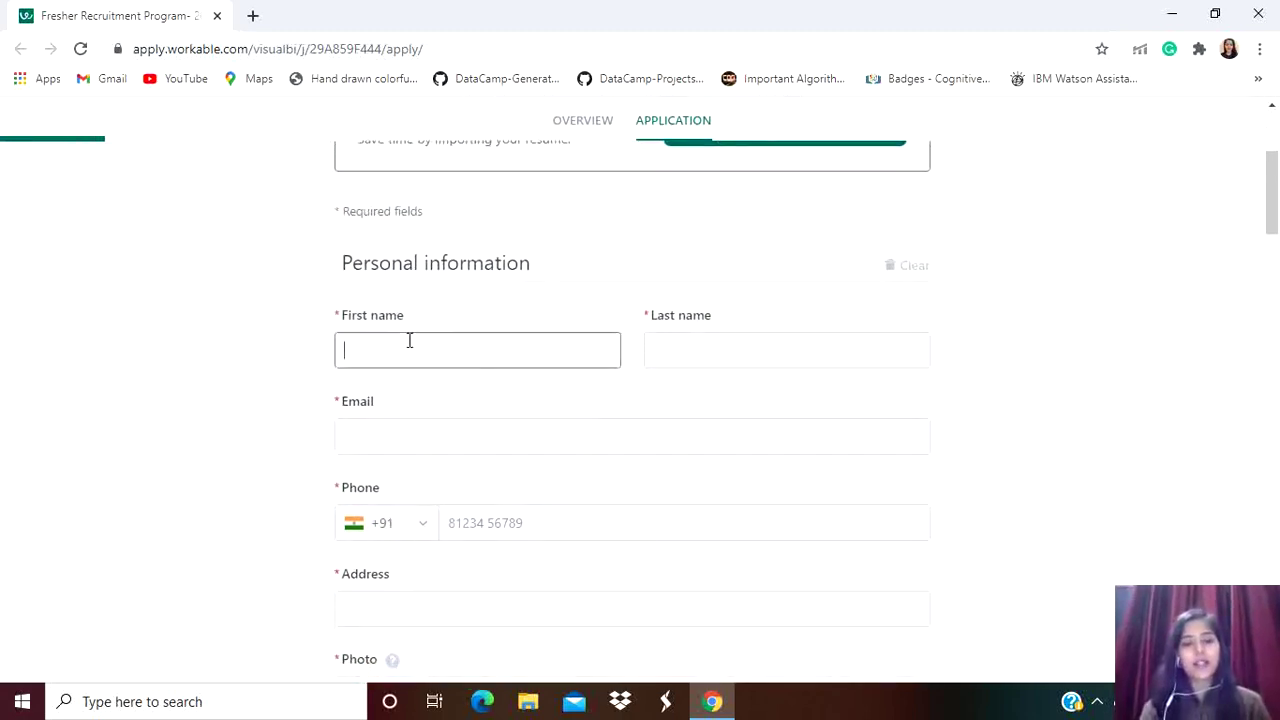
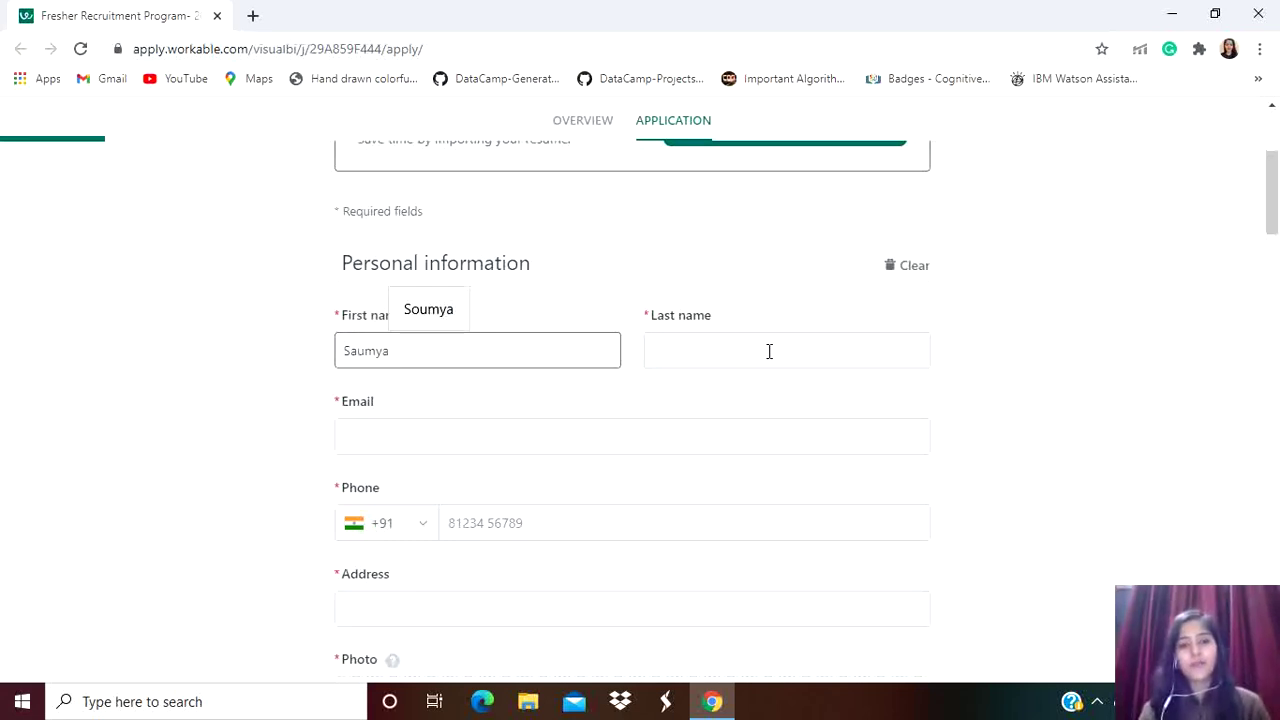
{"action": "left_click", "coordinate": [769, 351]}
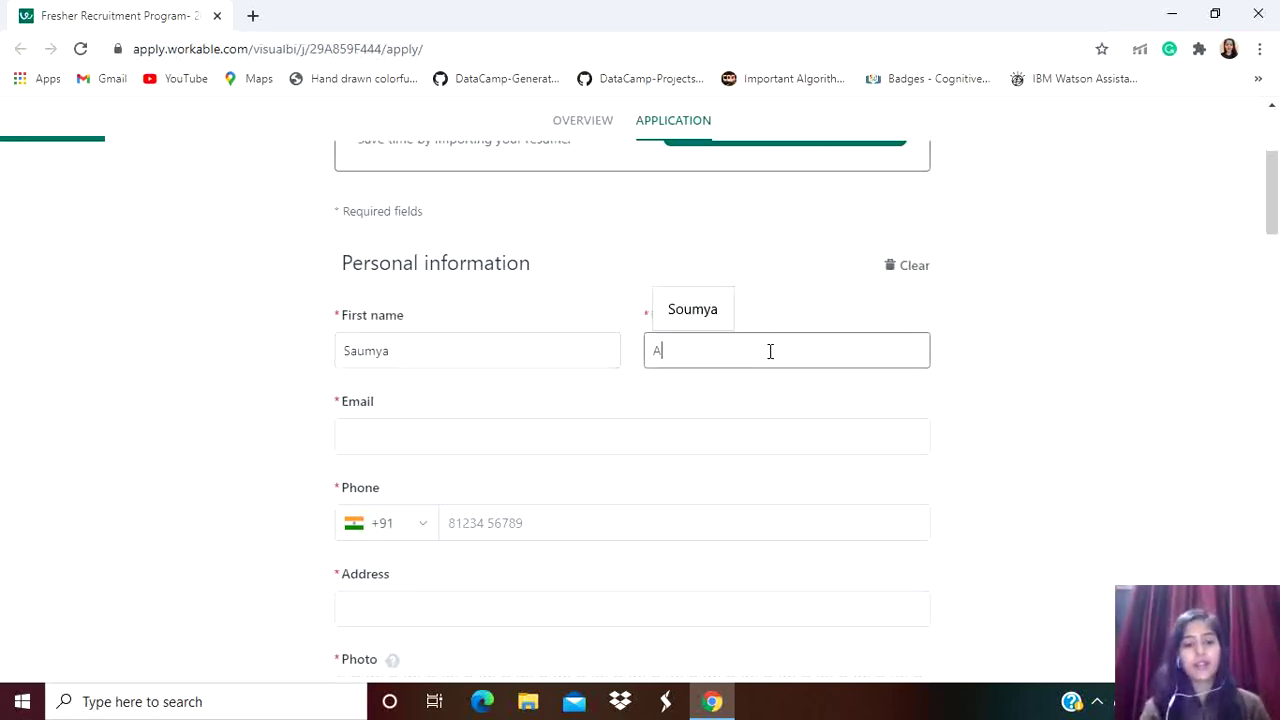
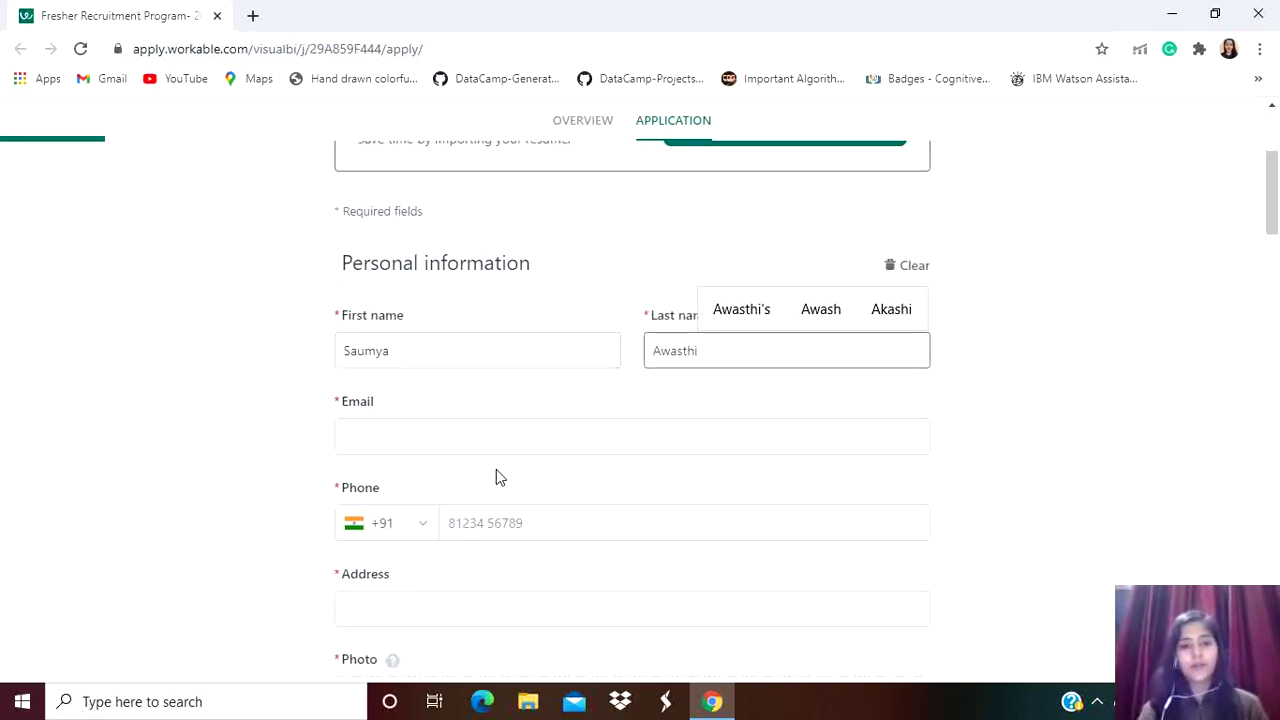
Fill in the applicant's e-mail address, phone number and postal address
{"action": "scroll", "coordinate": [496, 469], "scroll_direction": "down", "scroll_amount": 1}
{"action": "left_click", "coordinate": [518, 407]}
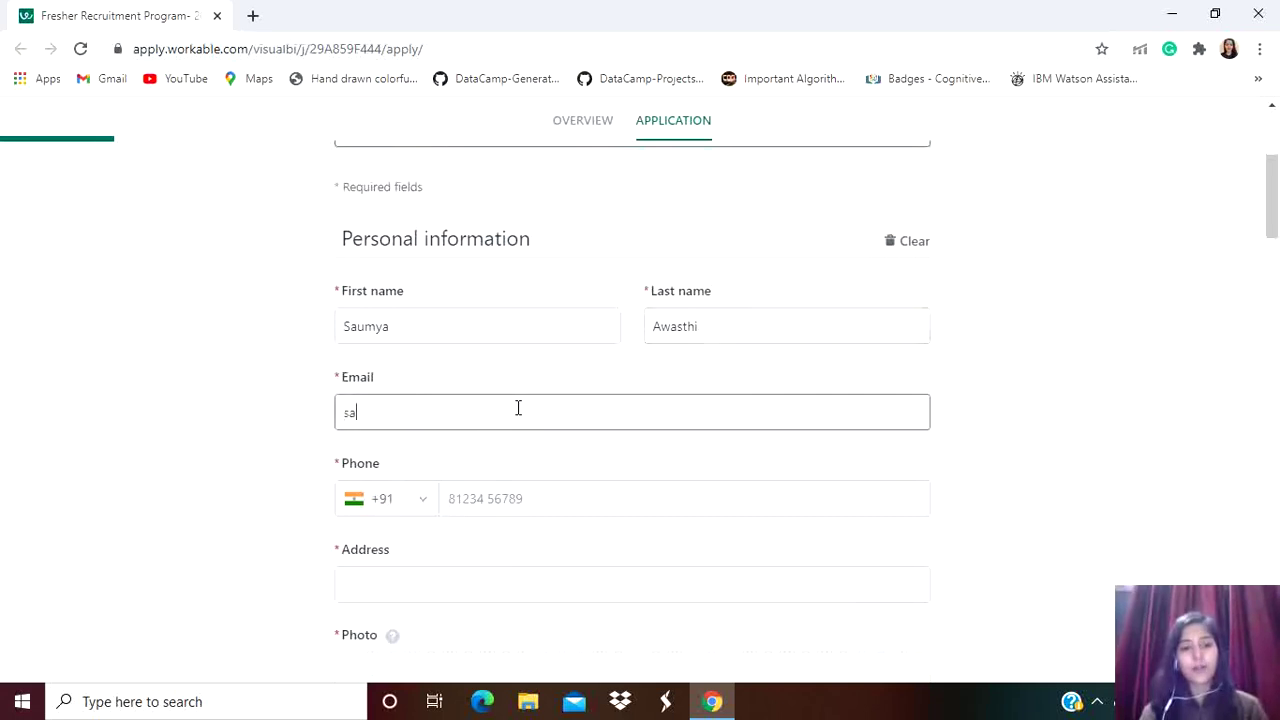
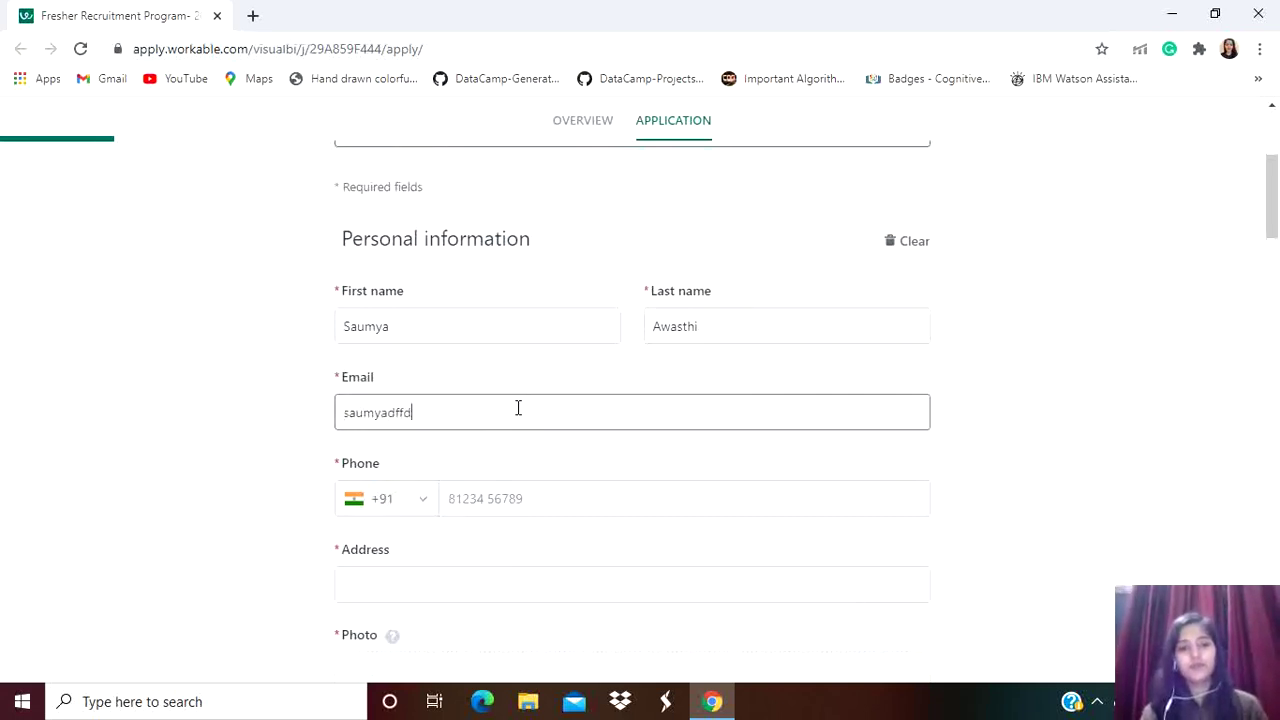
{"action": "key", "text": "Tab"}
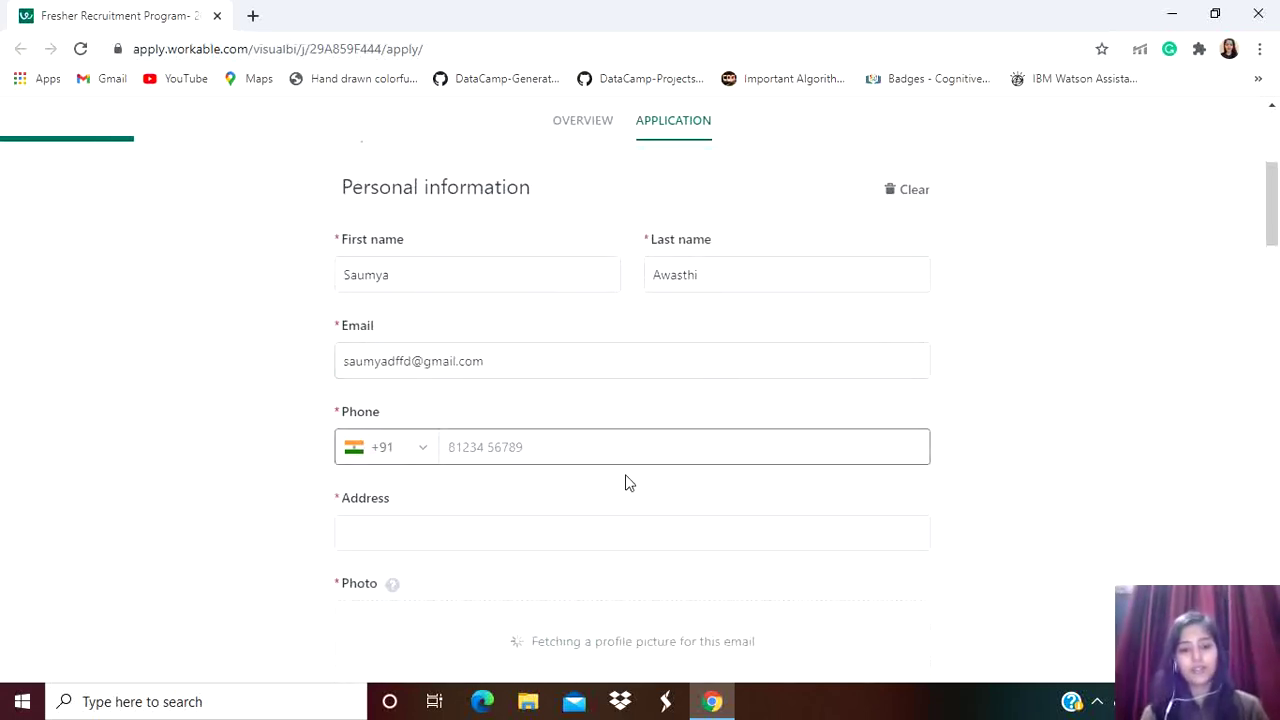
{"action": "scroll", "coordinate": [628, 483], "scroll_direction": "down", "scroll_amount": 1}
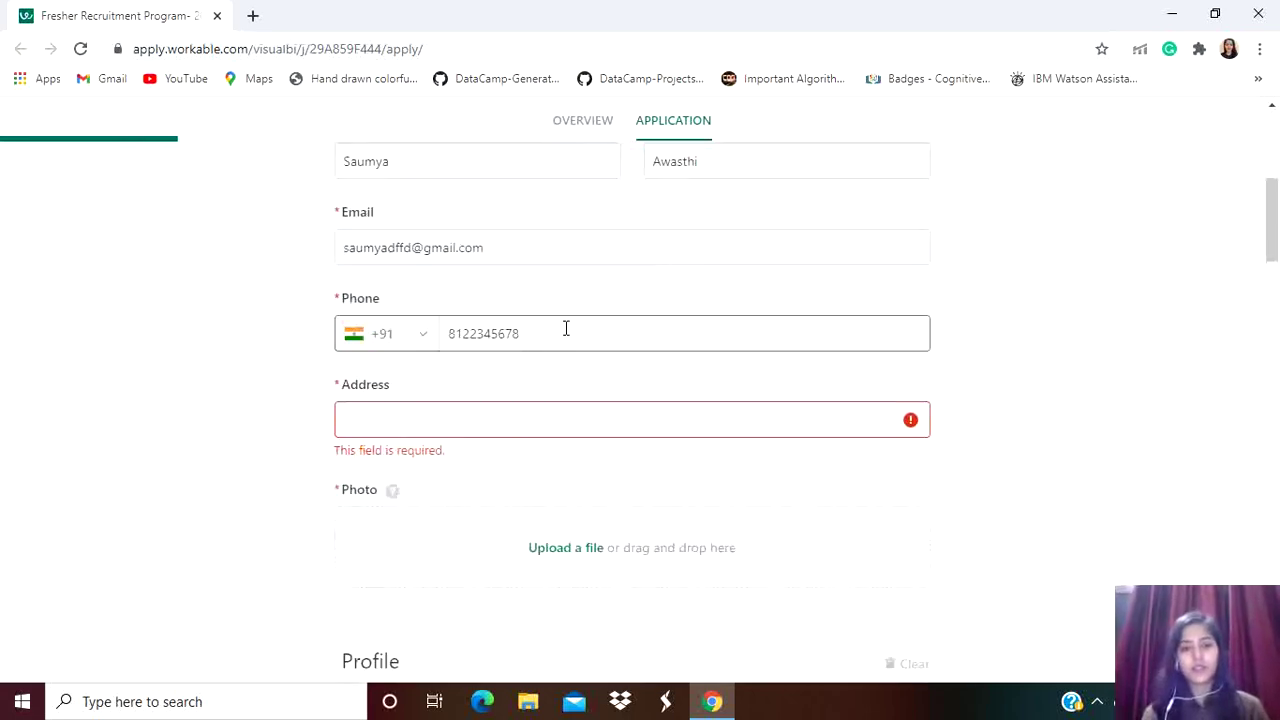
{"action": "left_click", "coordinate": [459, 426]}
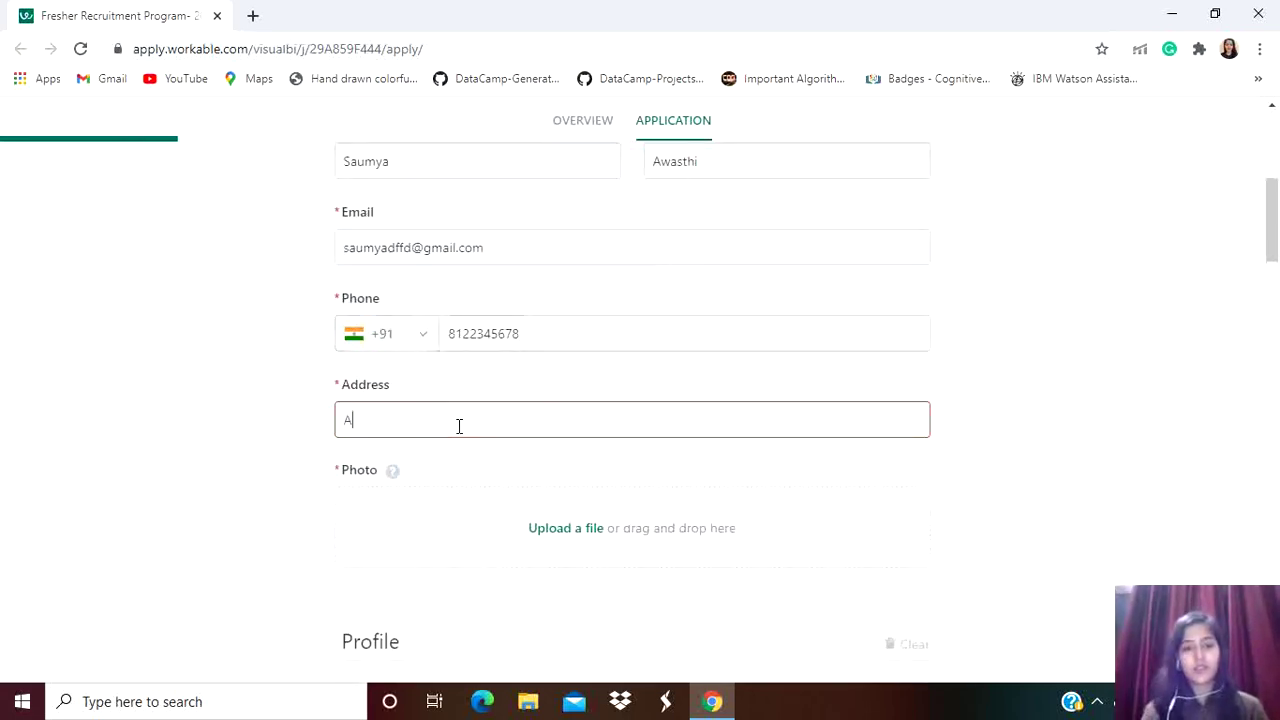
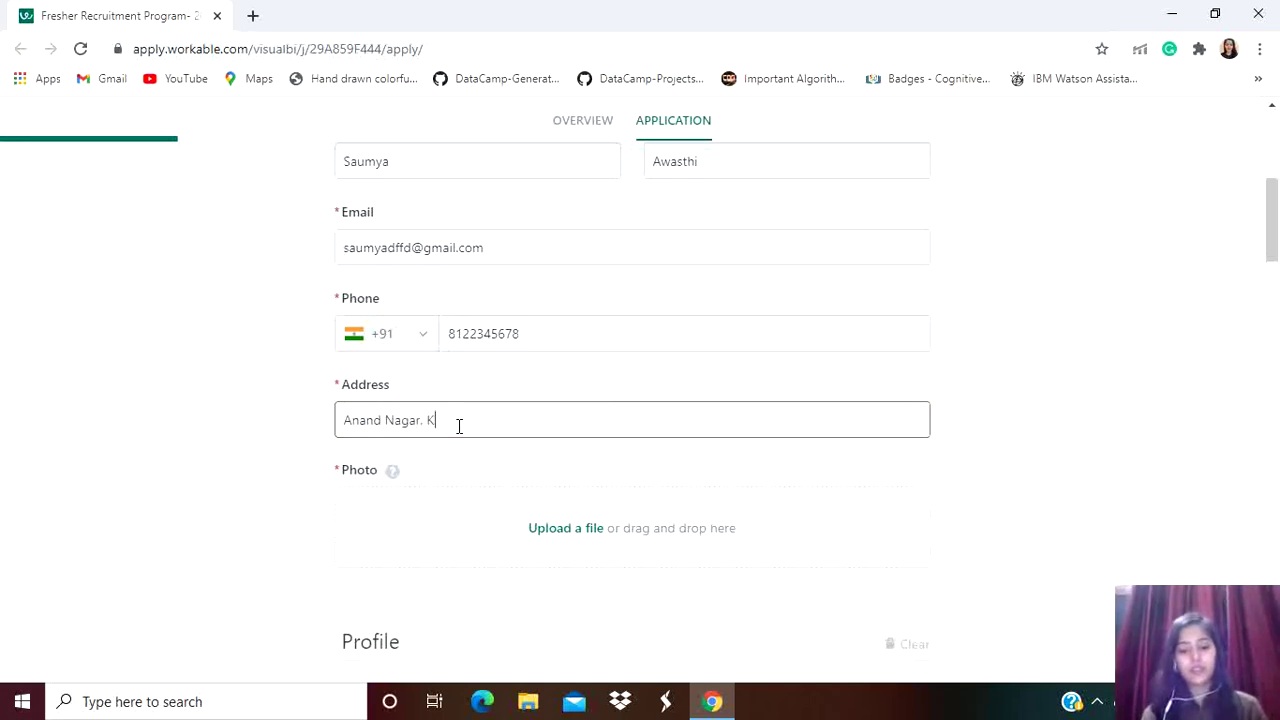
{"action": "scroll", "coordinate": [459, 425], "scroll_direction": "down", "scroll_amount": 2}
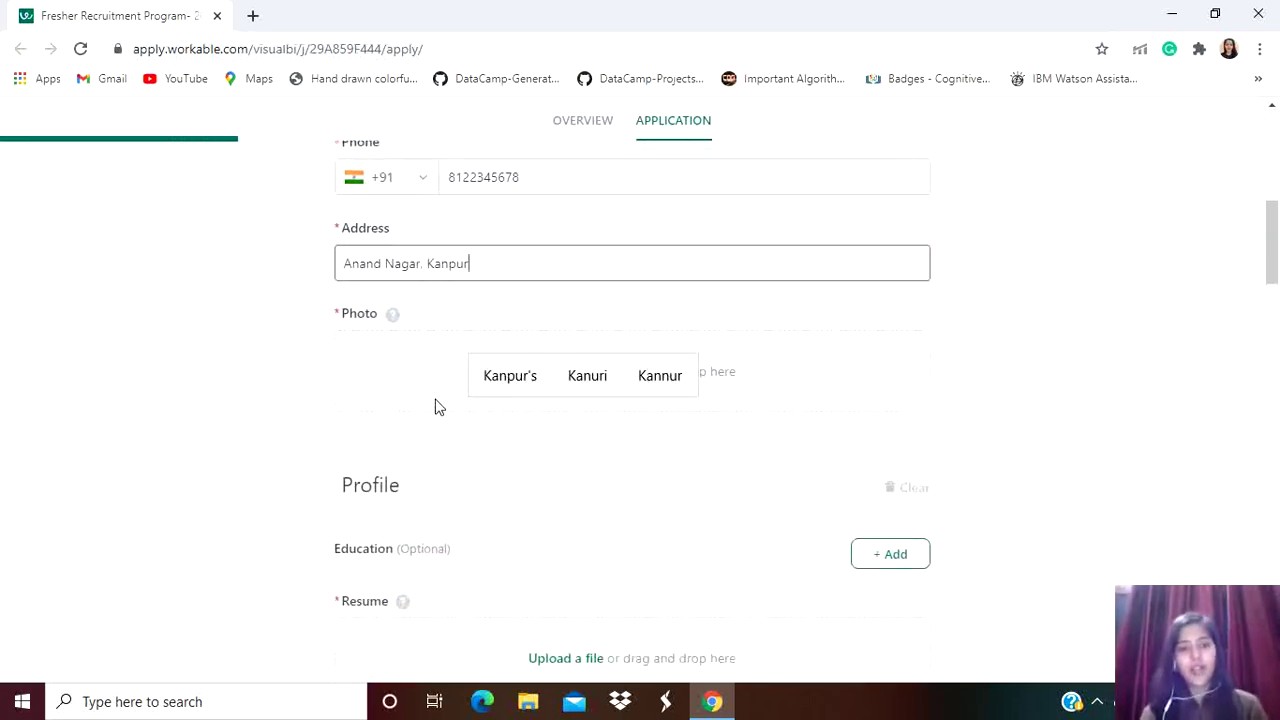
{"action": "left_click", "coordinate": [433, 377]}
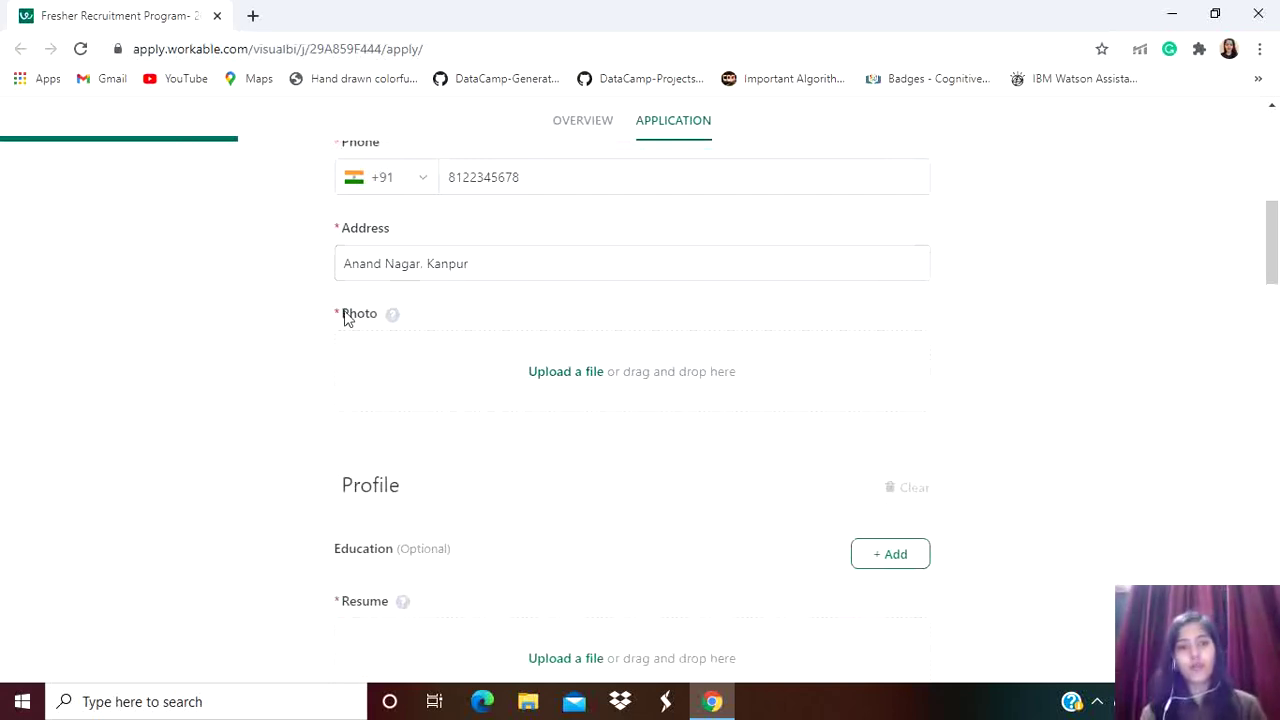
{"action": "left_click", "coordinate": [537, 375]}
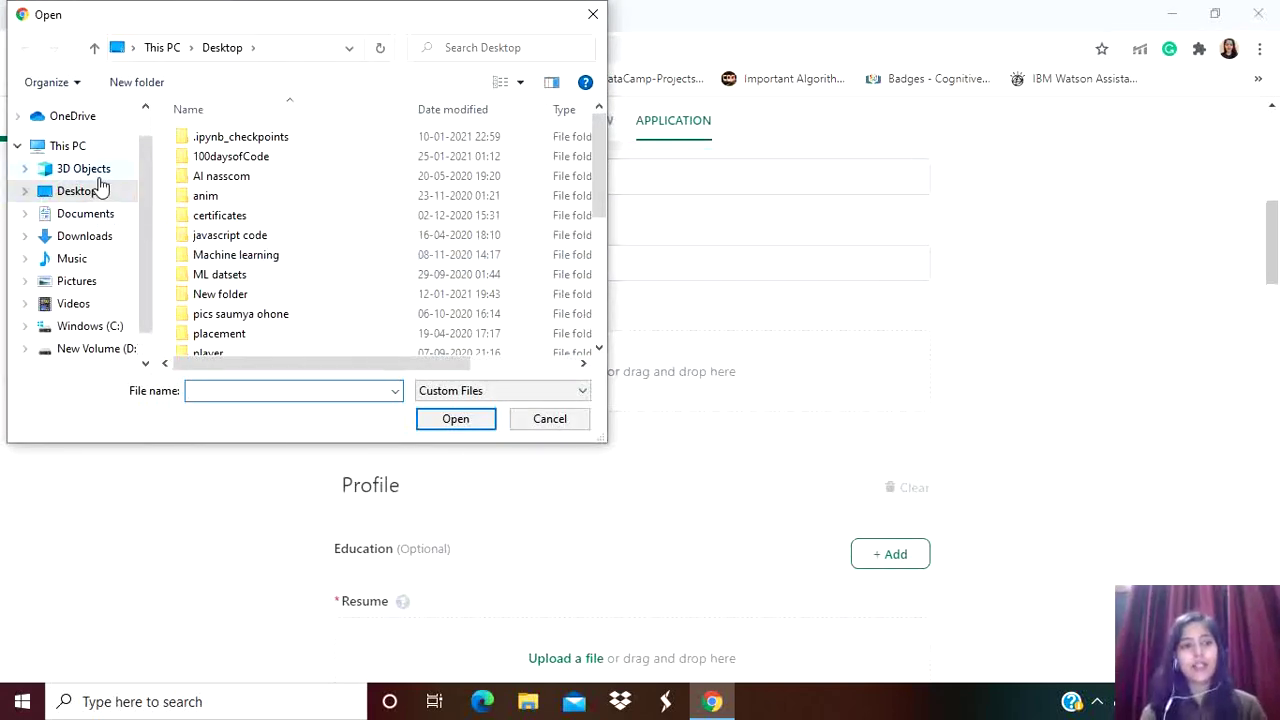
{"action": "left_click", "coordinate": [593, 14]}
{"action": "scroll", "coordinate": [680, 335], "scroll_direction": "down", "scroll_amount": 1}
{"action": "scroll", "coordinate": [680, 333], "scroll_direction": "down", "scroll_amount": 1}
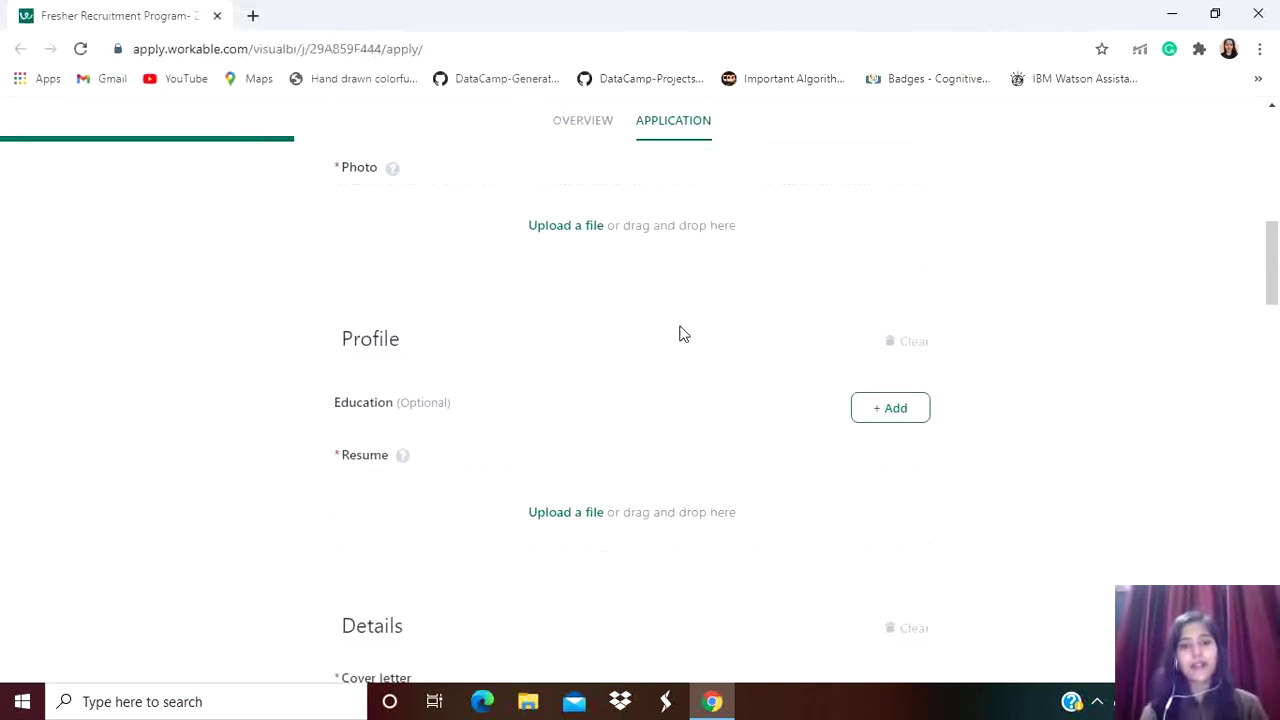
{"action": "scroll", "coordinate": [451, 406], "scroll_direction": "down", "scroll_amount": 1}
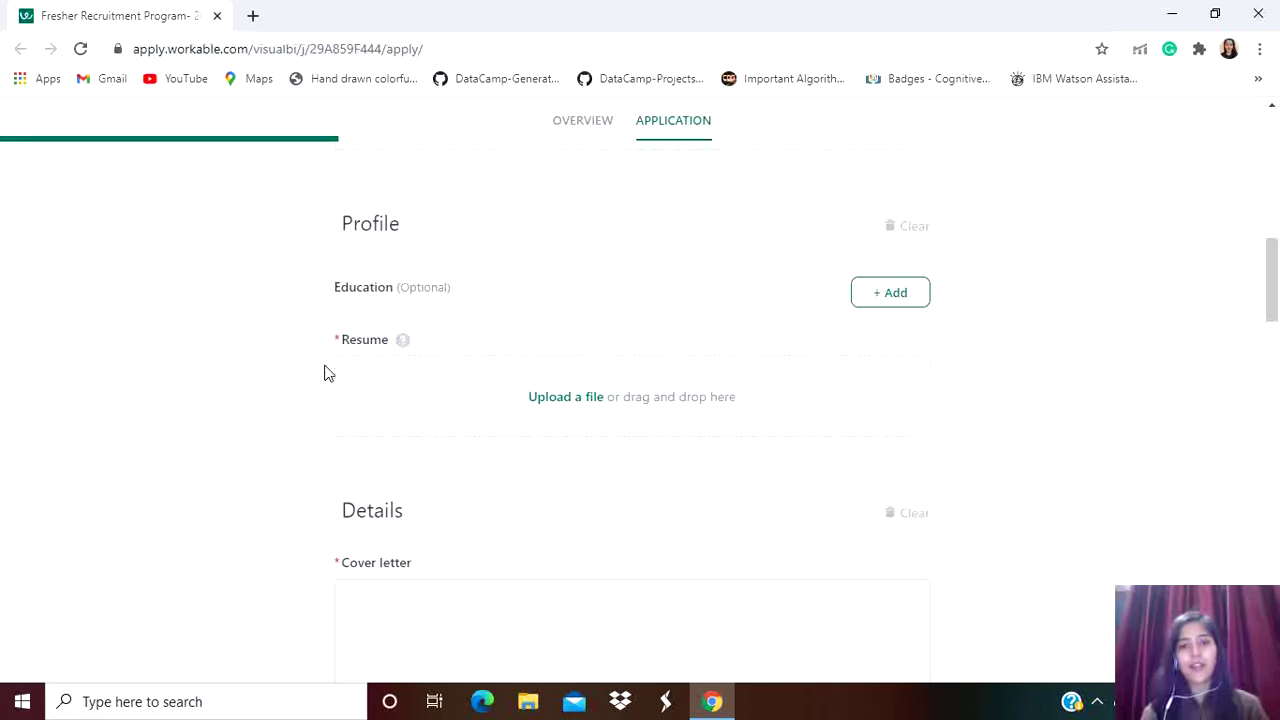
{"action": "scroll", "coordinate": [815, 350], "scroll_direction": "down", "scroll_amount": 1}
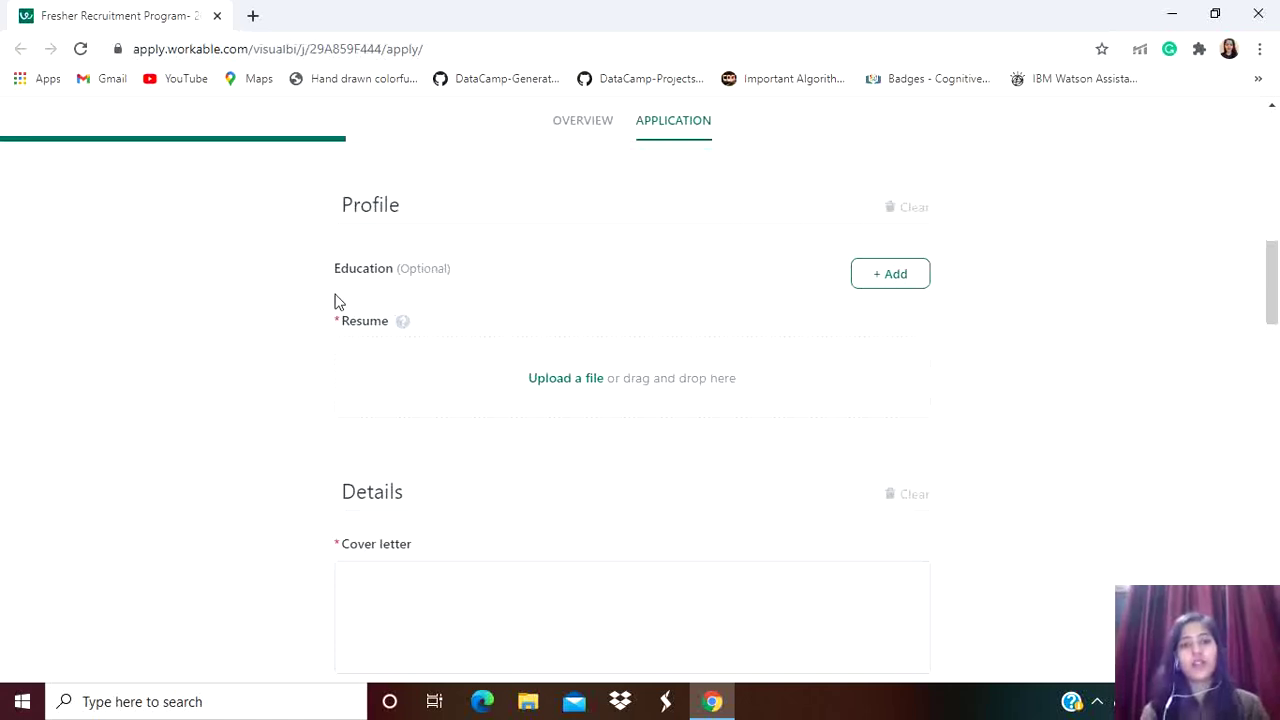
{"action": "scroll", "coordinate": [563, 323], "scroll_direction": "down", "scroll_amount": 1}
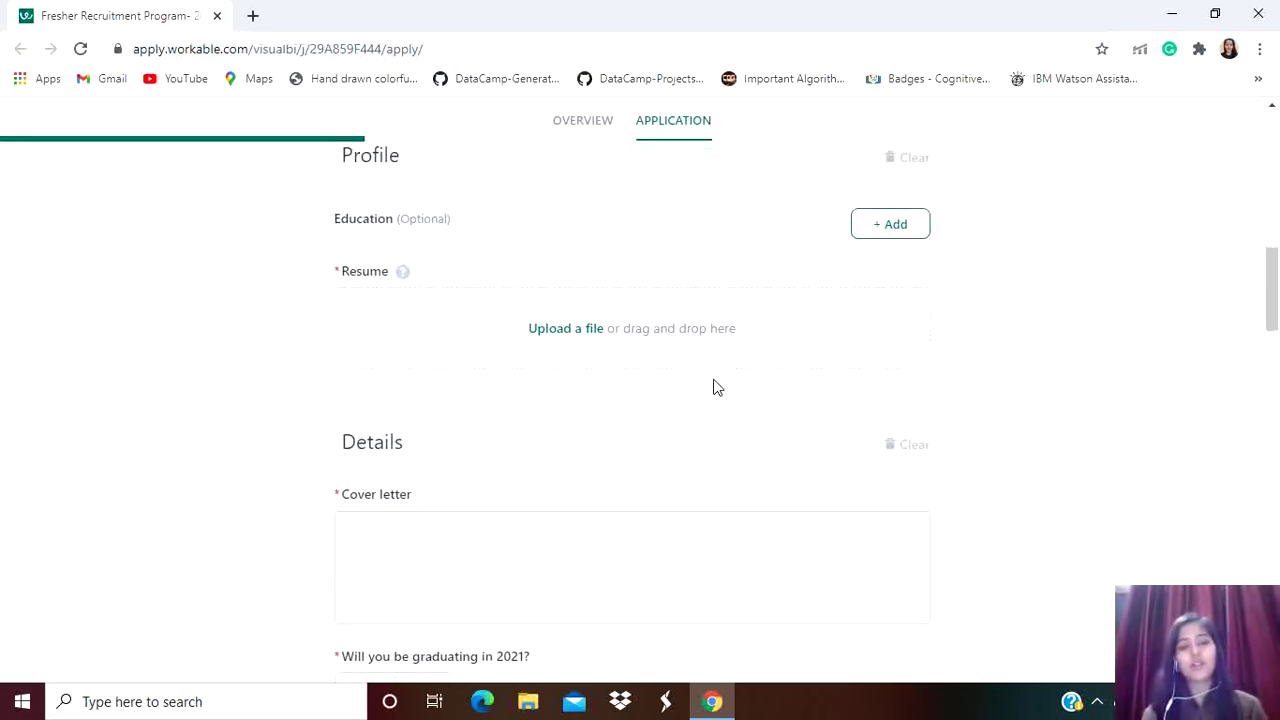
{"action": "left_click", "coordinate": [558, 333]}
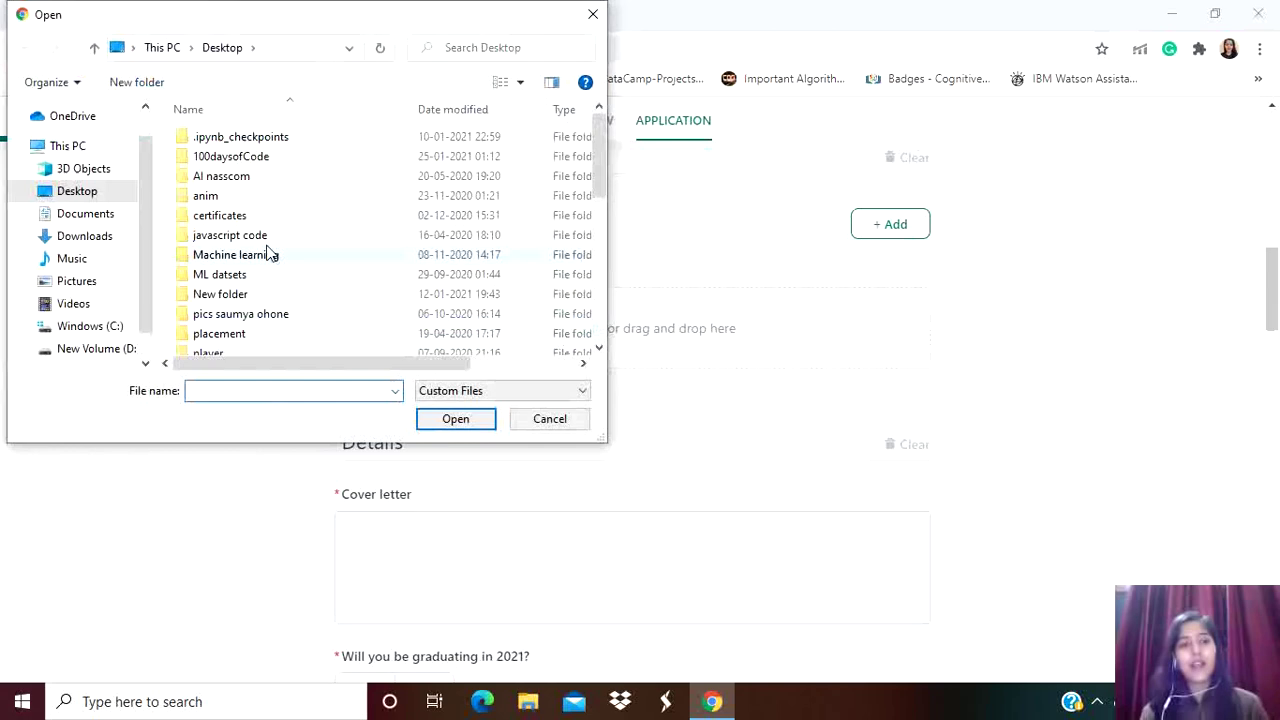
{"action": "left_click", "coordinate": [100, 215]}
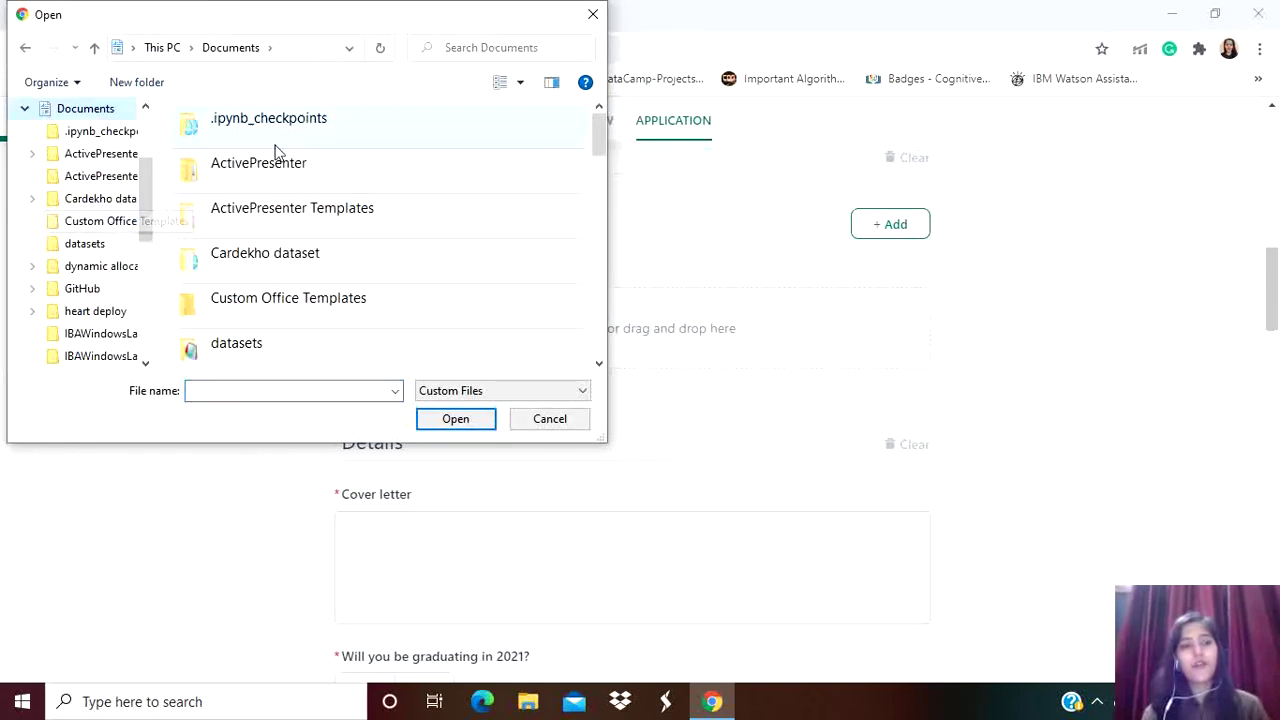
{"action": "left_click", "coordinate": [593, 14]}
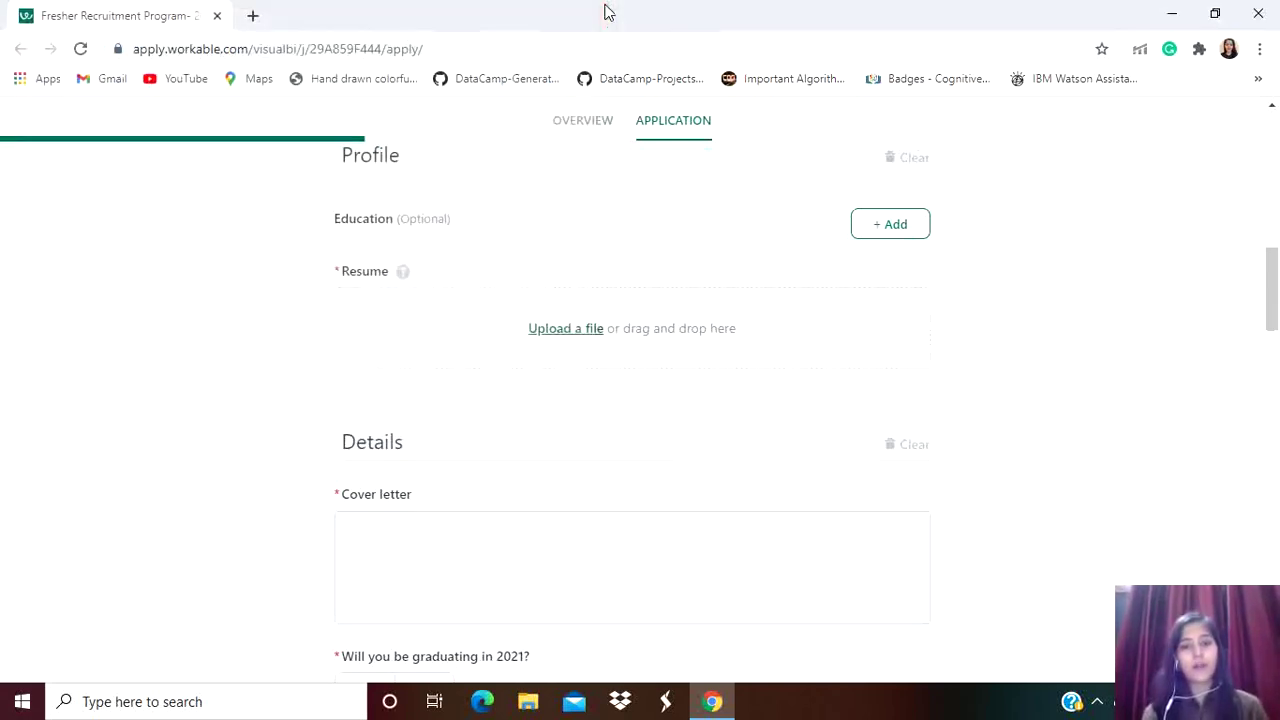
{"action": "scroll", "coordinate": [651, 334], "scroll_direction": "down", "scroll_amount": 2}
Leave the cover letter empty and answer Yes to graduating in 2021
{"action": "left_click", "coordinate": [417, 457]}
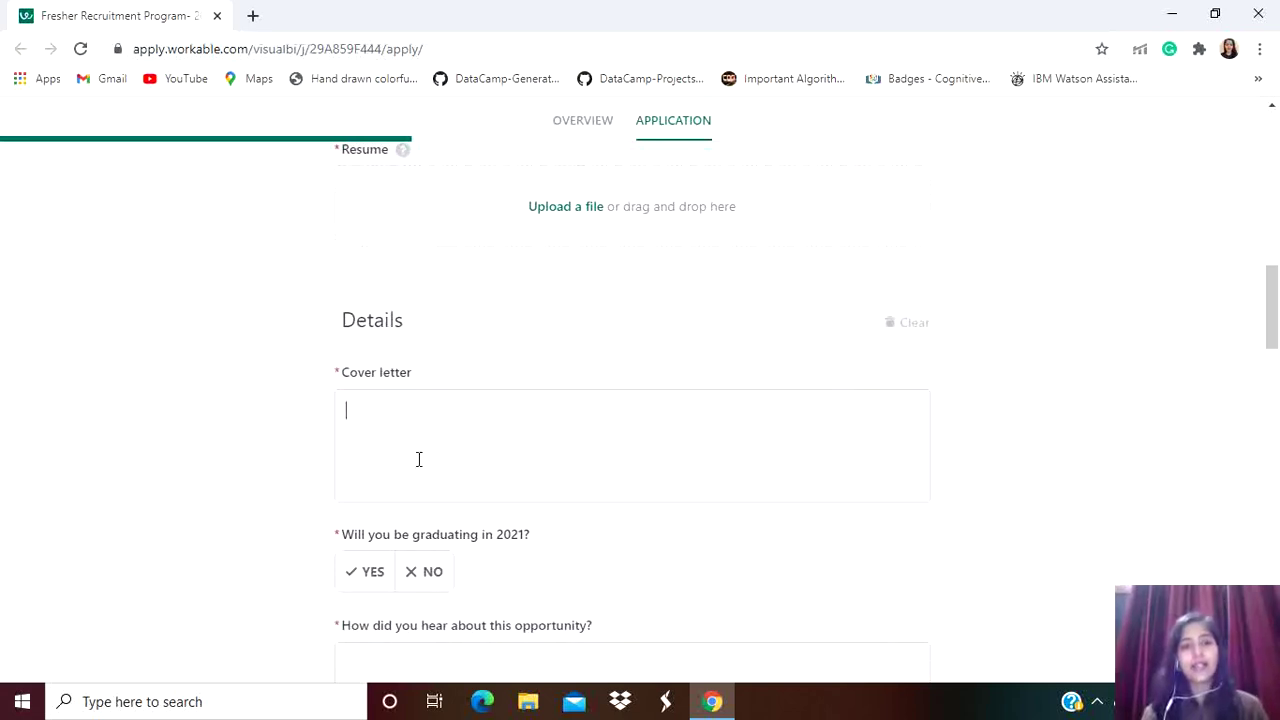
{"action": "scroll", "coordinate": [419, 459], "scroll_direction": "down", "scroll_amount": 1}
{"action": "scroll", "coordinate": [520, 480], "scroll_direction": "down", "scroll_amount": 2}
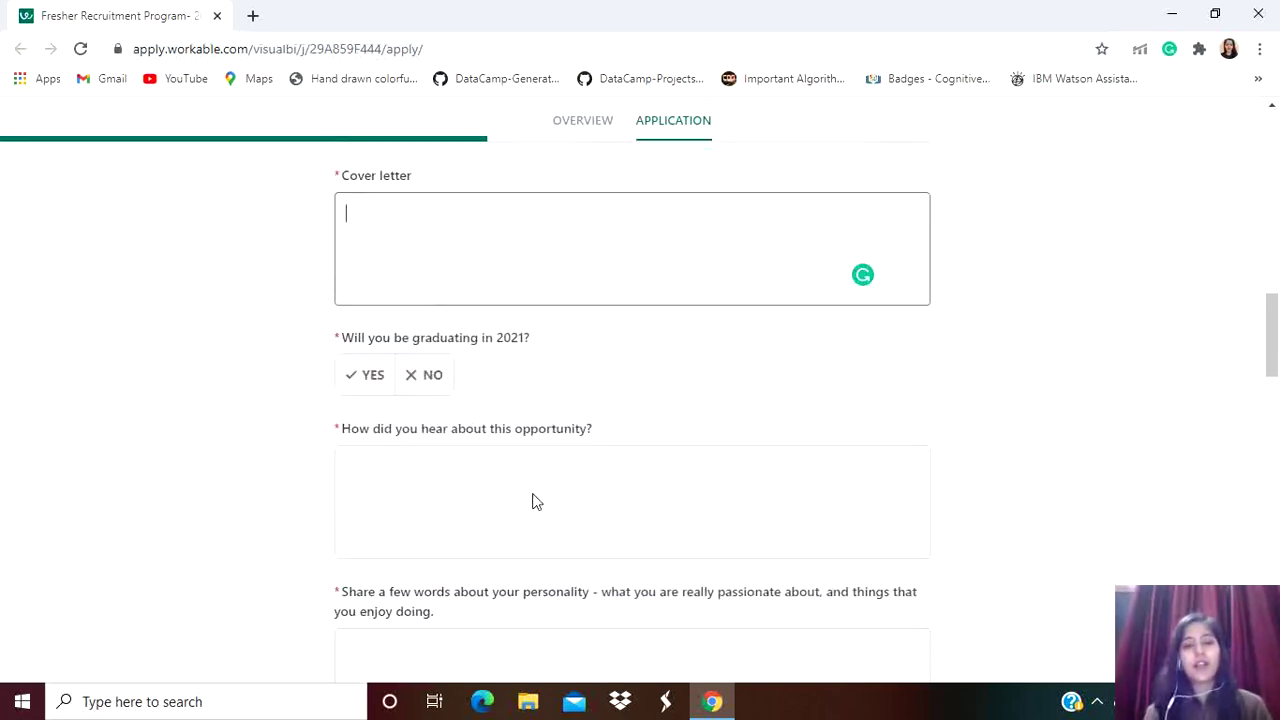
{"action": "scroll", "coordinate": [532, 498], "scroll_direction": "down", "scroll_amount": 1}
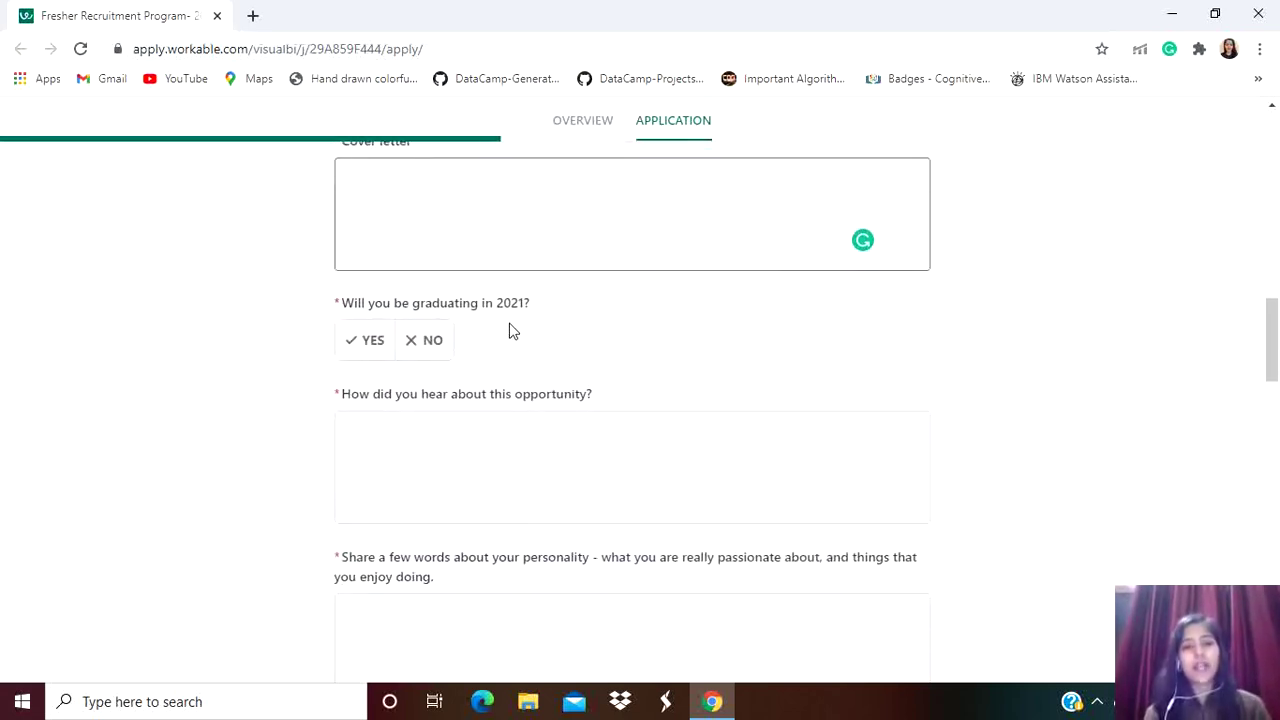
{"action": "scroll", "coordinate": [510, 330], "scroll_direction": "down", "scroll_amount": 1}
{"action": "left_click", "coordinate": [353, 292]}
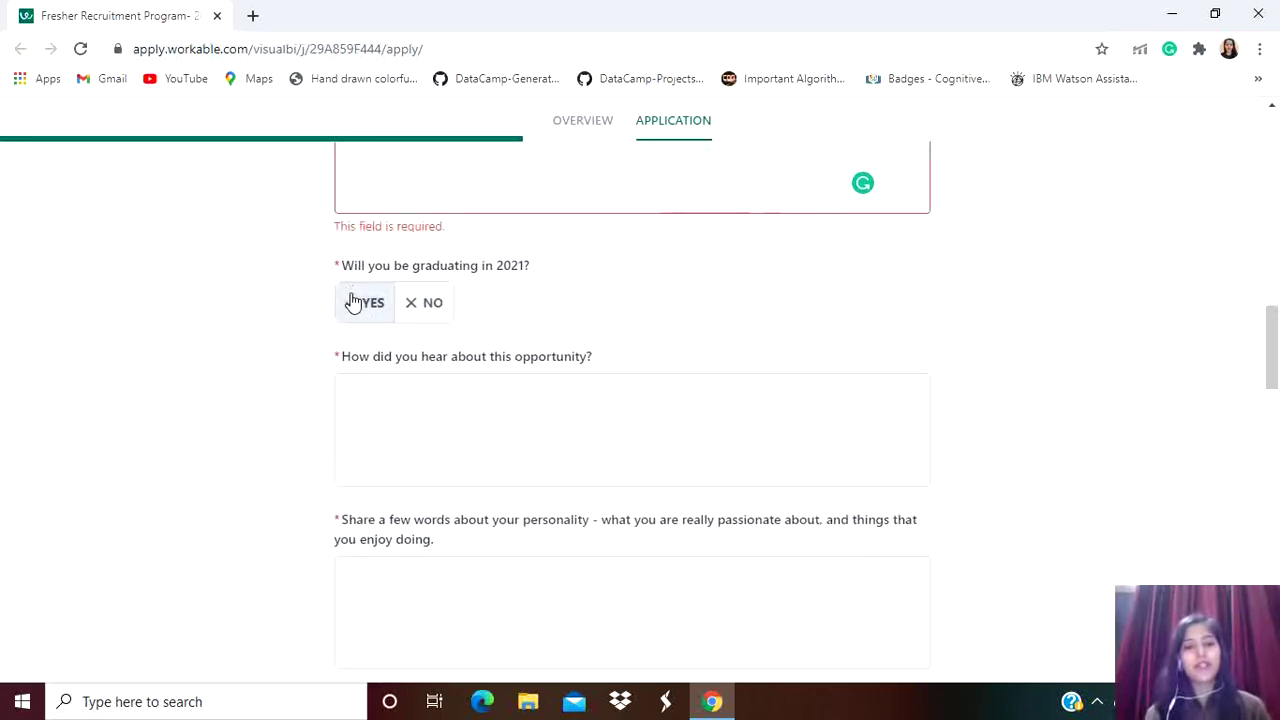
Leave the how-did-you-hear answer blank and select the personality text box
{"action": "scroll", "coordinate": [500, 306], "scroll_direction": "up", "scroll_amount": 1}
{"action": "scroll", "coordinate": [500, 306], "scroll_direction": "down", "scroll_amount": 3}
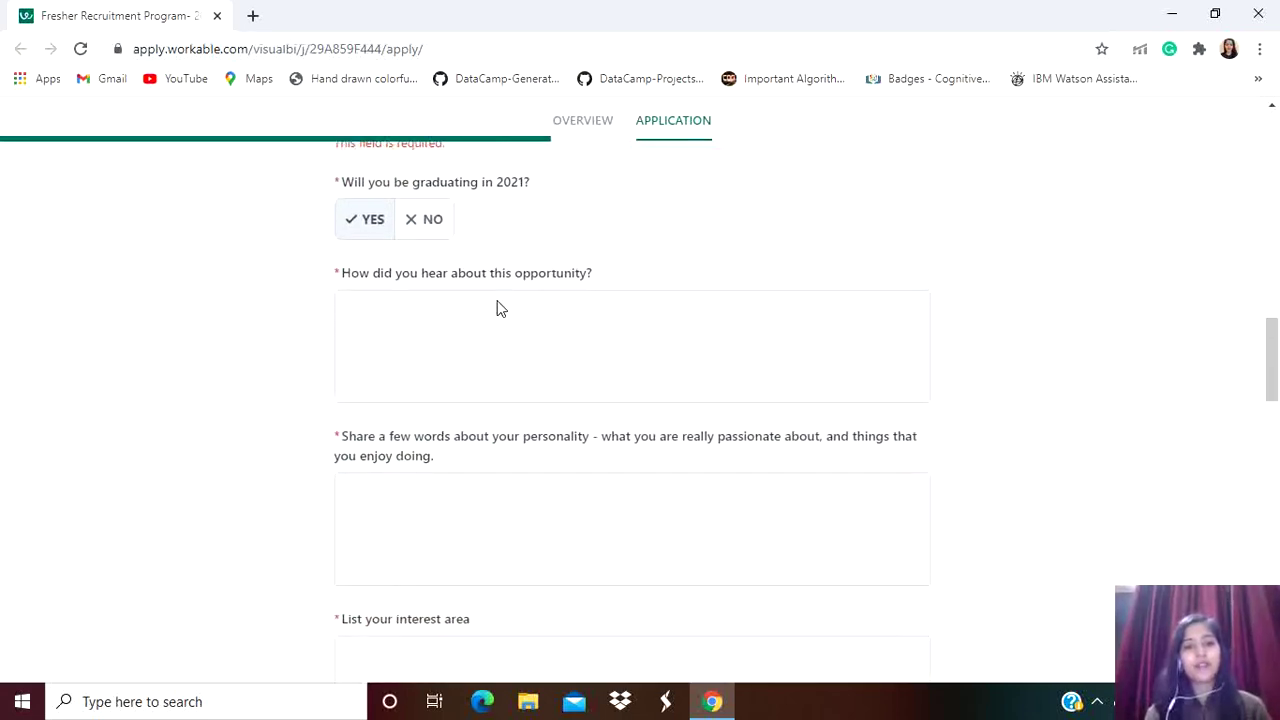
{"action": "left_click", "coordinate": [409, 312]}
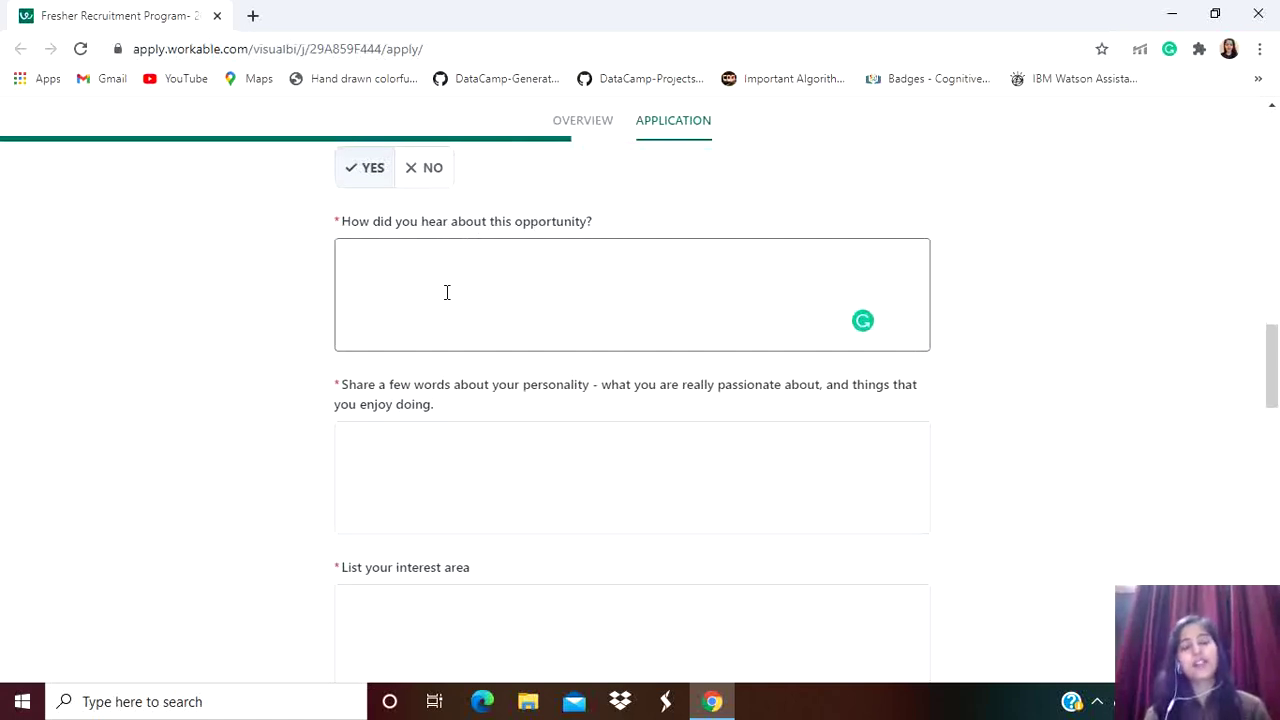
{"action": "scroll", "coordinate": [574, 388], "scroll_direction": "down", "scroll_amount": 1}
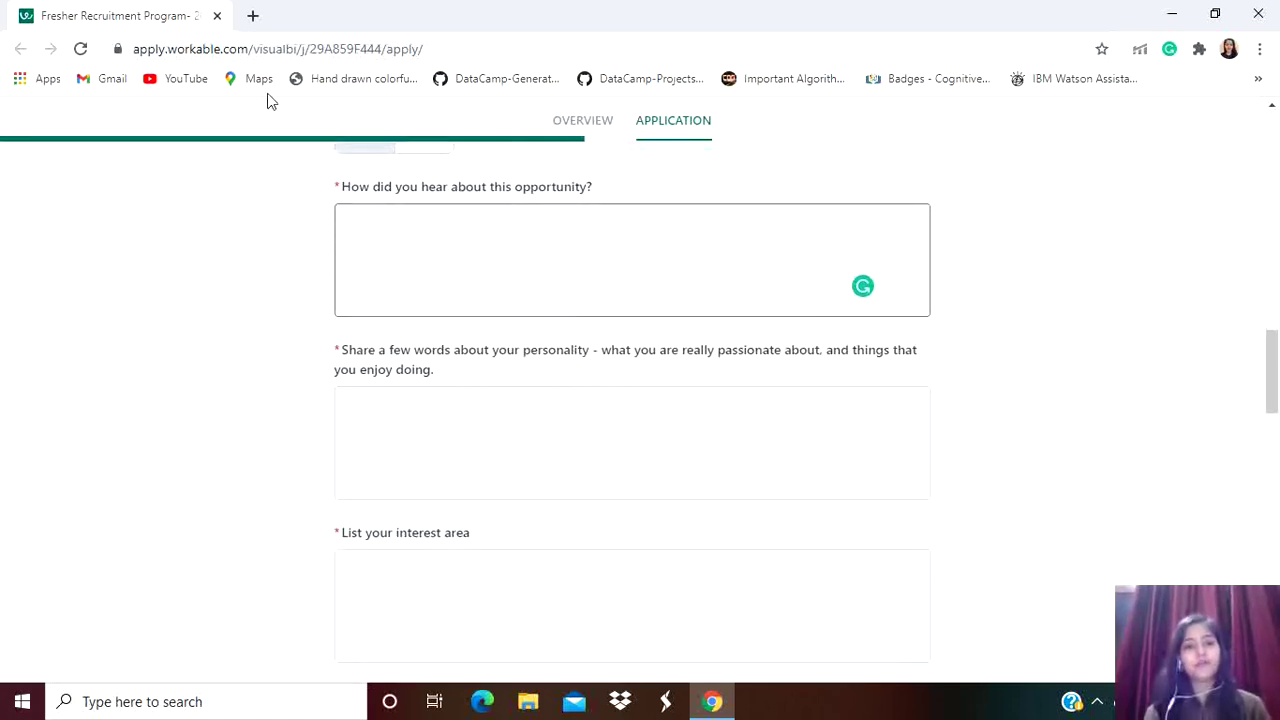
{"action": "scroll", "coordinate": [576, 374], "scroll_direction": "down", "scroll_amount": 1}
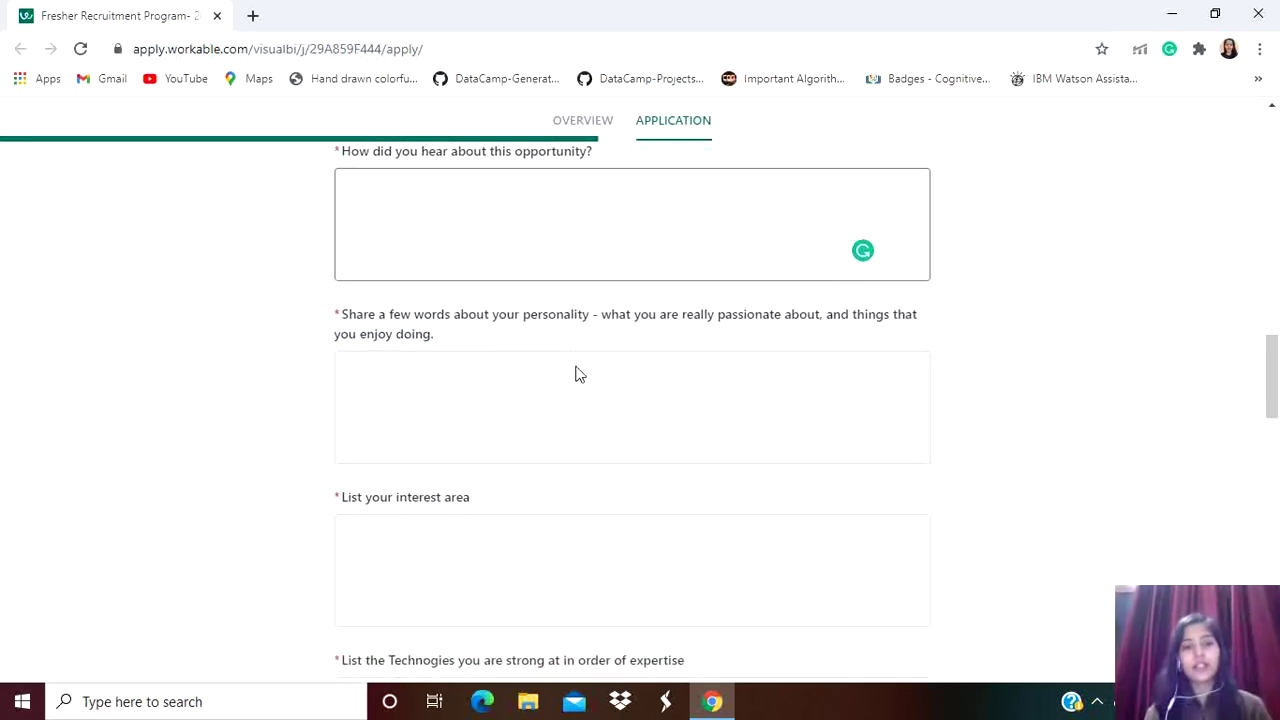
{"action": "left_click", "coordinate": [451, 392]}
Leave the personality answer empty and select the 'List your interest area' box
{"action": "scroll", "coordinate": [471, 366], "scroll_direction": "down", "scroll_amount": 2}
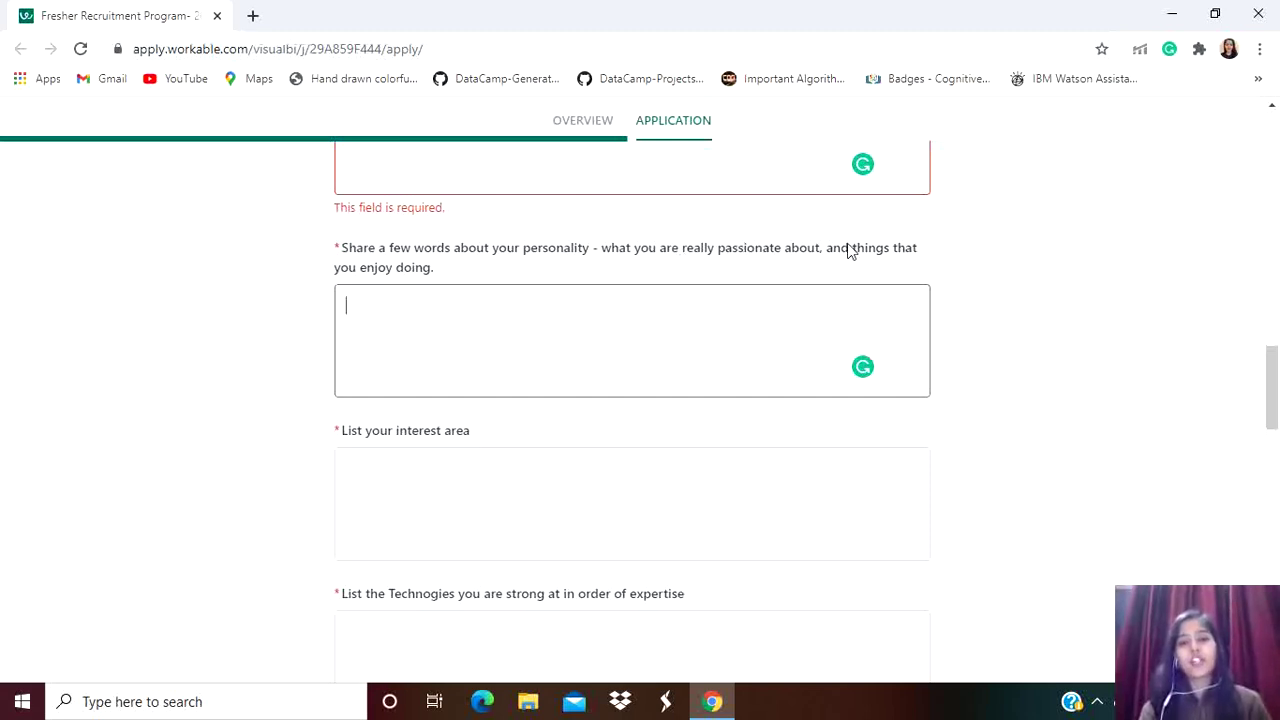
{"action": "scroll", "coordinate": [934, 277], "scroll_direction": "down", "scroll_amount": 1}
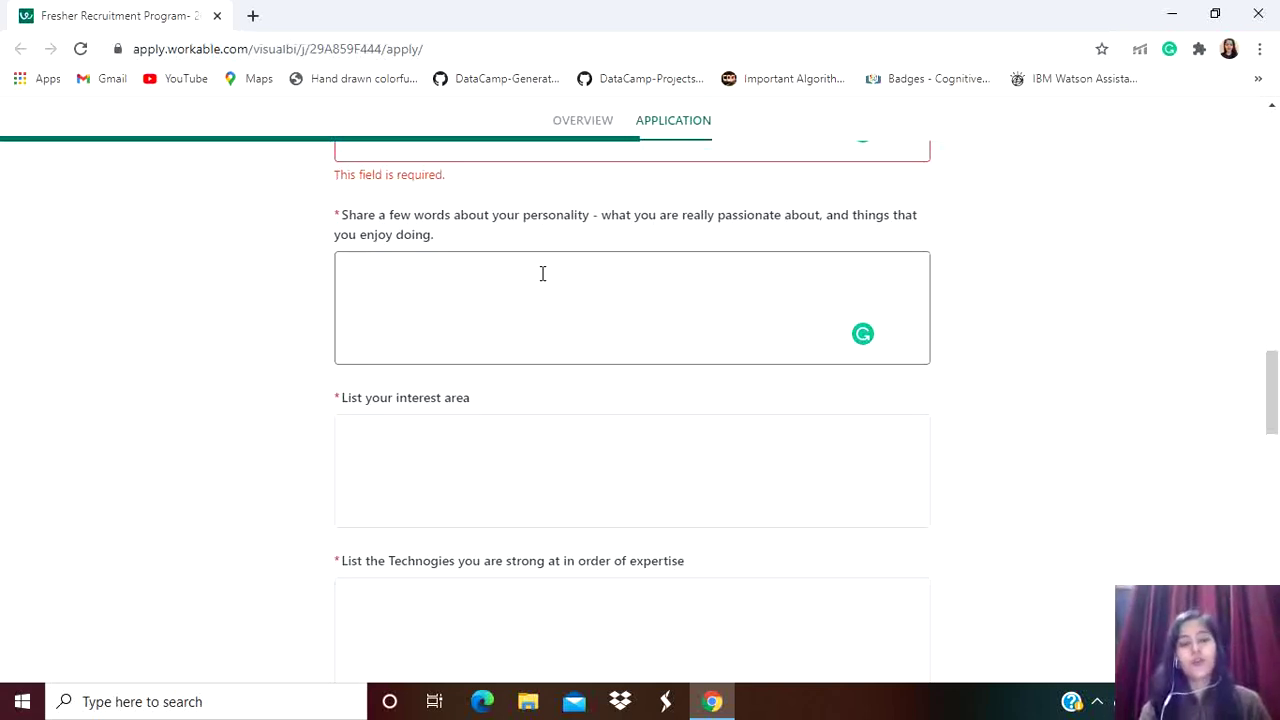
{"action": "scroll", "coordinate": [470, 498], "scroll_direction": "down", "scroll_amount": 3}
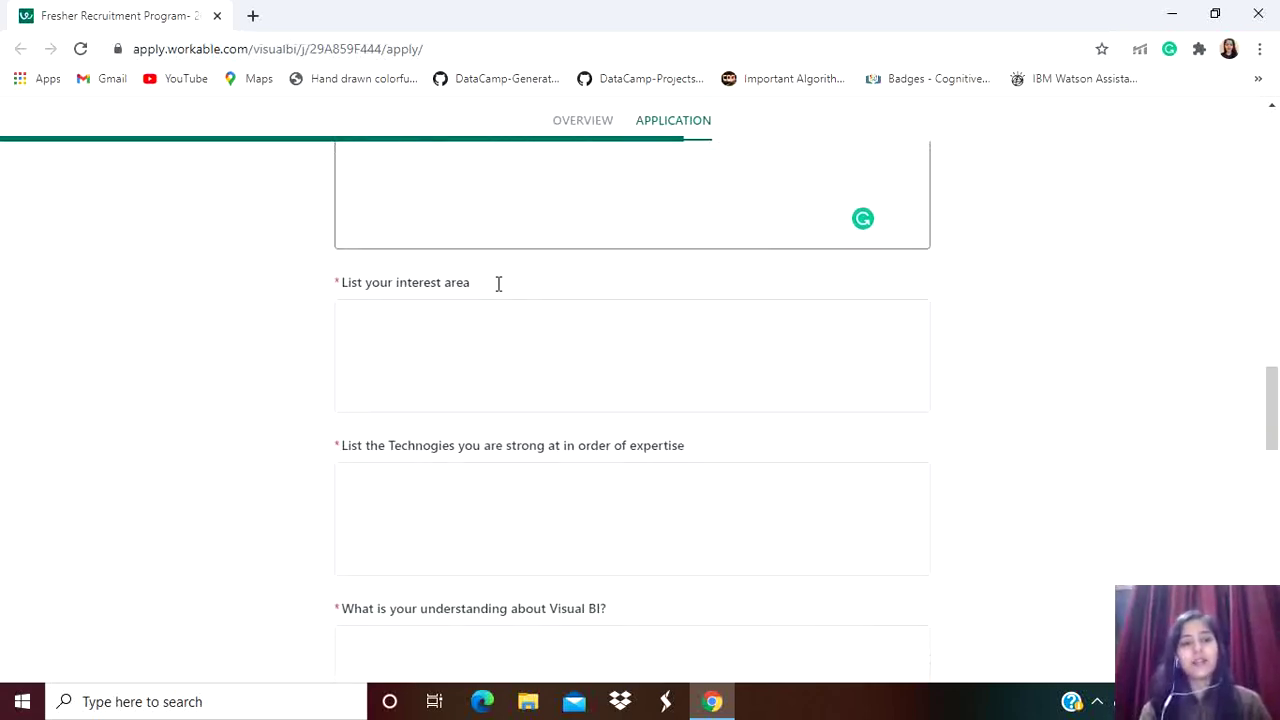
{"action": "left_click", "coordinate": [465, 320]}
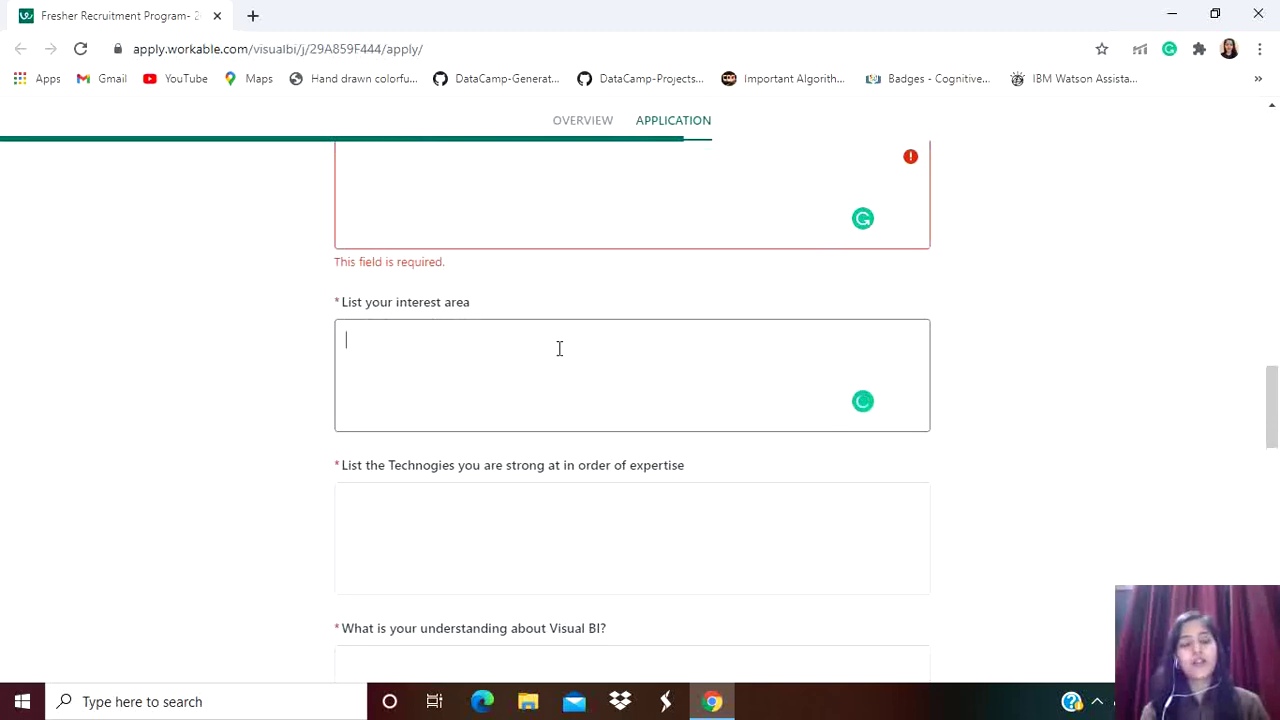
{"action": "scroll", "coordinate": [559, 348], "scroll_direction": "down", "scroll_amount": 1}
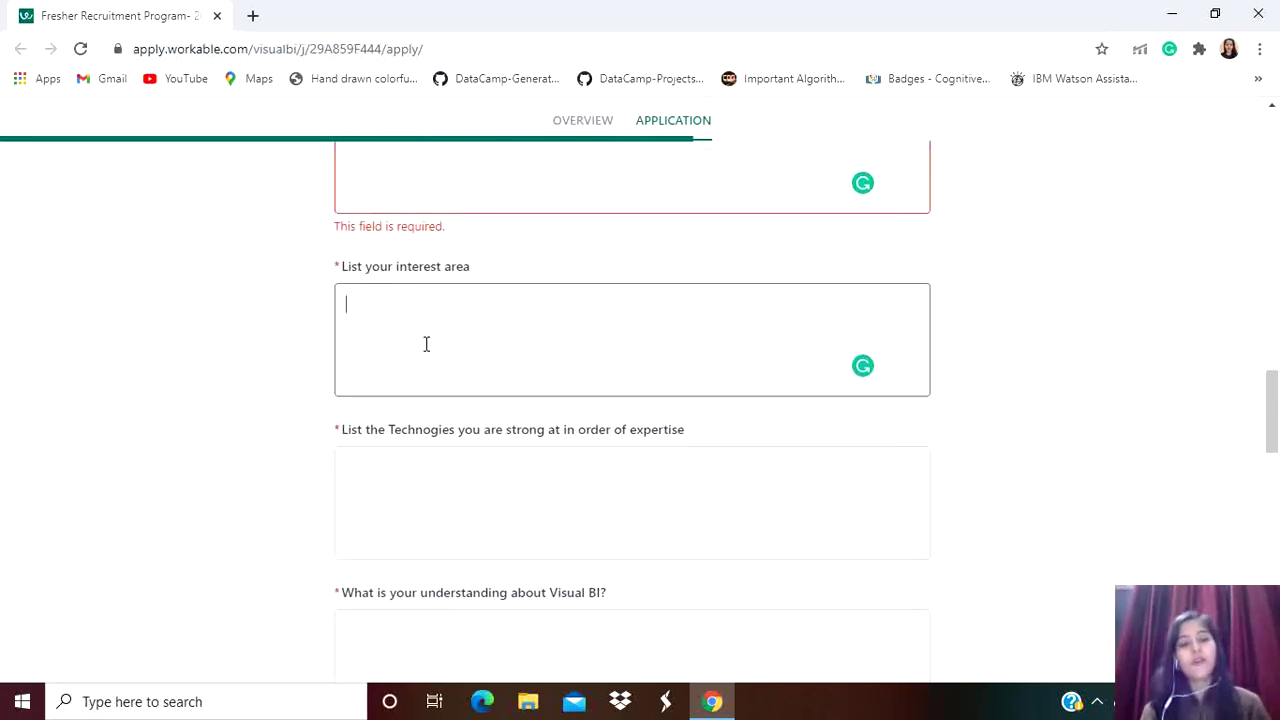
Leave the technologies answer blank and select the 'What is your understanding about Visual BI?' box
{"action": "scroll", "coordinate": [446, 506], "scroll_direction": "down", "scroll_amount": 2}
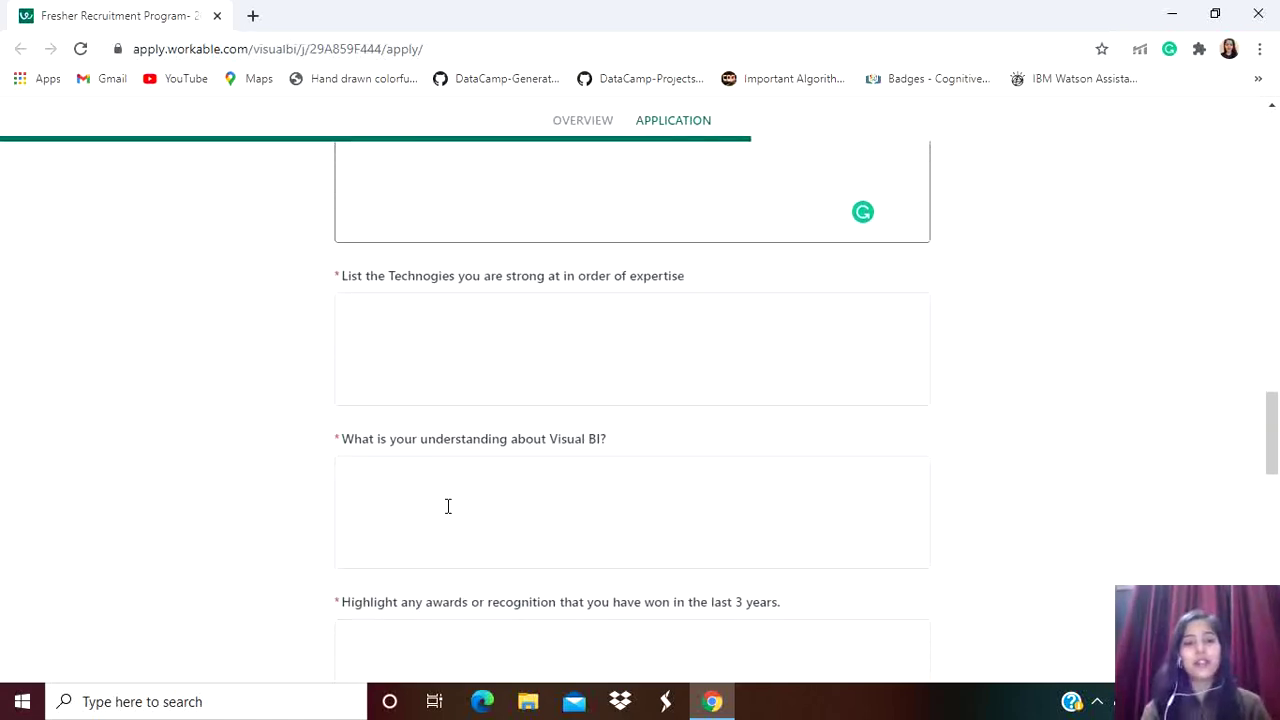
{"action": "left_click", "coordinate": [497, 398]}
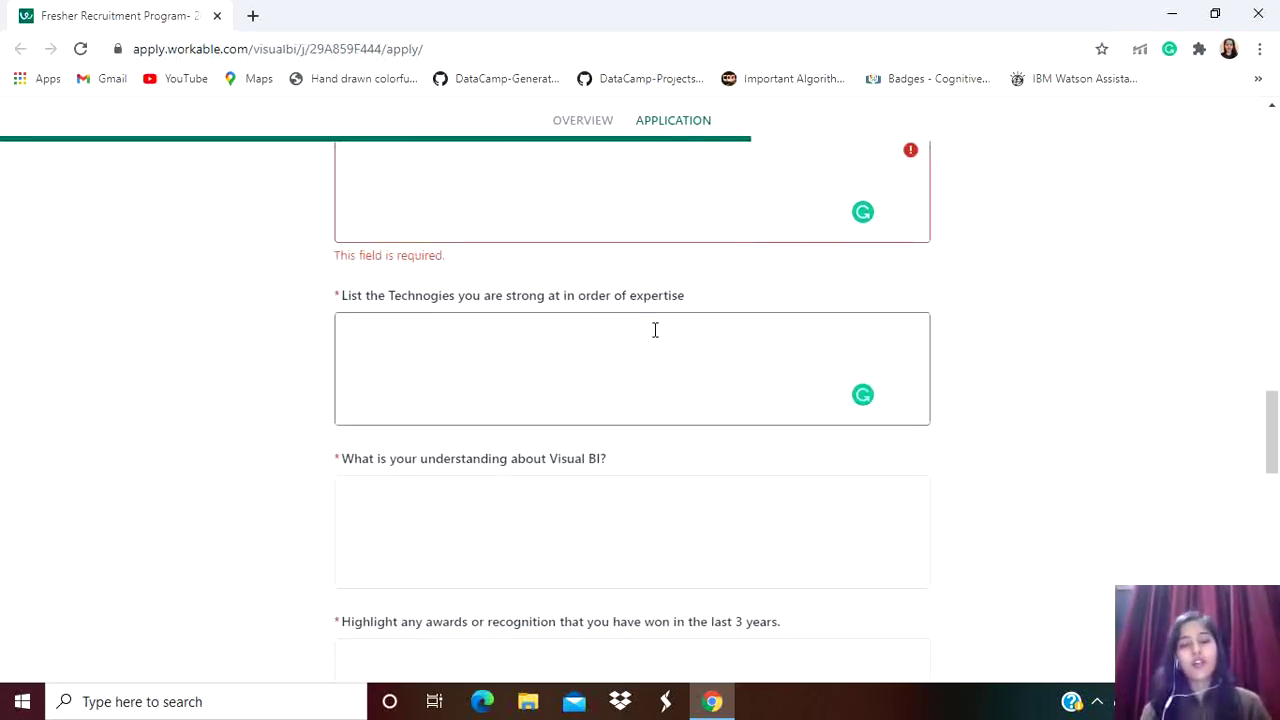
{"action": "scroll", "coordinate": [481, 341], "scroll_direction": "down", "scroll_amount": 2}
{"action": "left_click", "coordinate": [480, 343]}
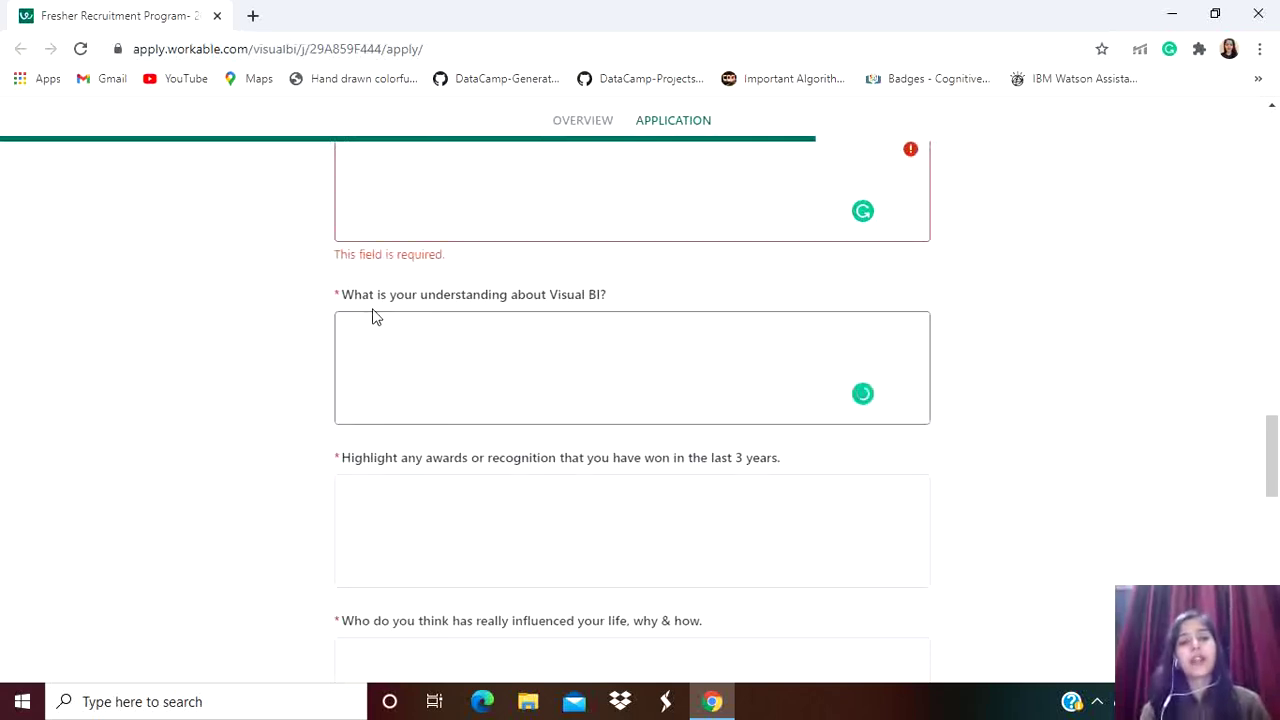
{"action": "scroll", "coordinate": [635, 322], "scroll_direction": "down", "scroll_amount": 1}
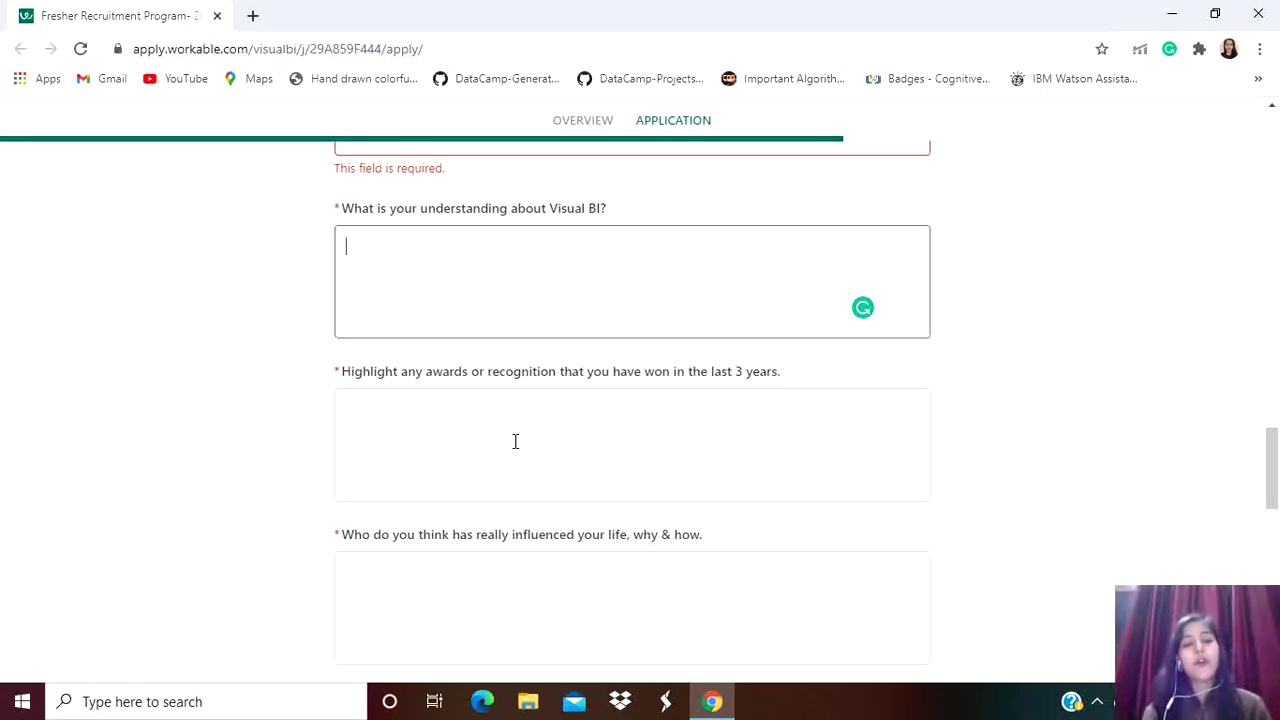
{"action": "scroll", "coordinate": [515, 441], "scroll_direction": "down", "scroll_amount": 1}
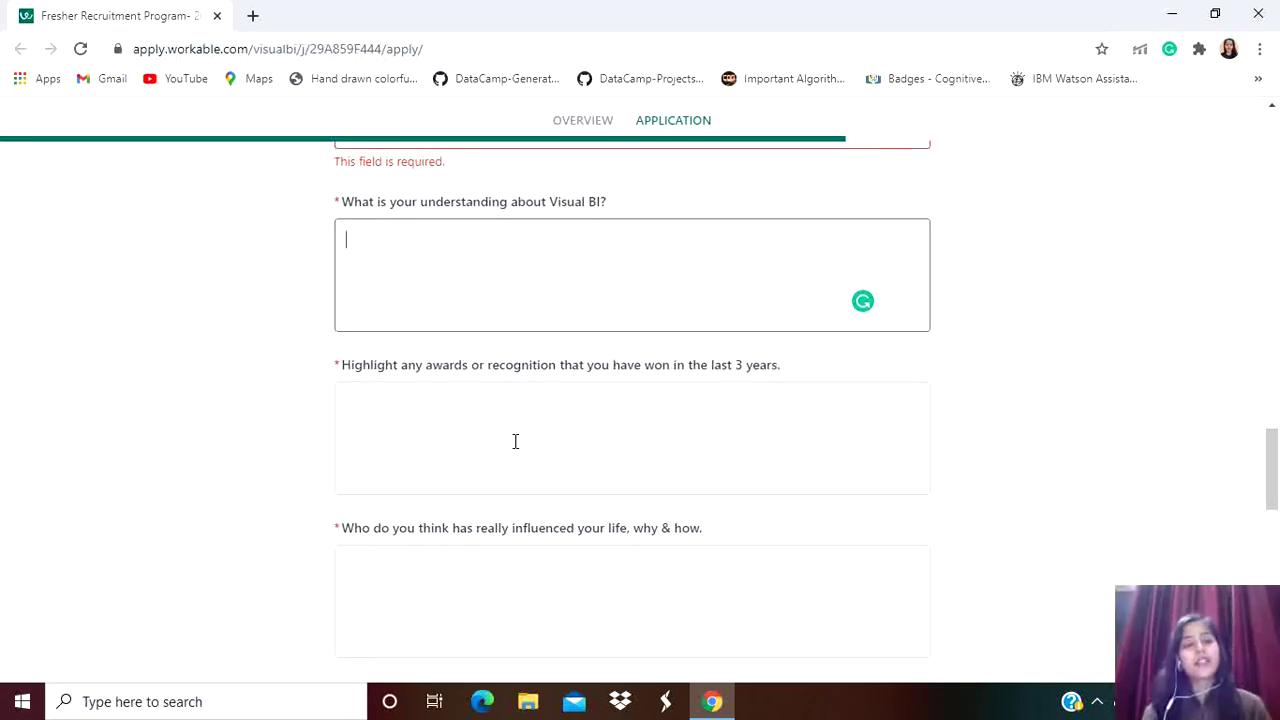
Select the 'Highlight any awards or recognition' box and scroll to the questions below it
{"action": "left_click", "coordinate": [515, 441]}
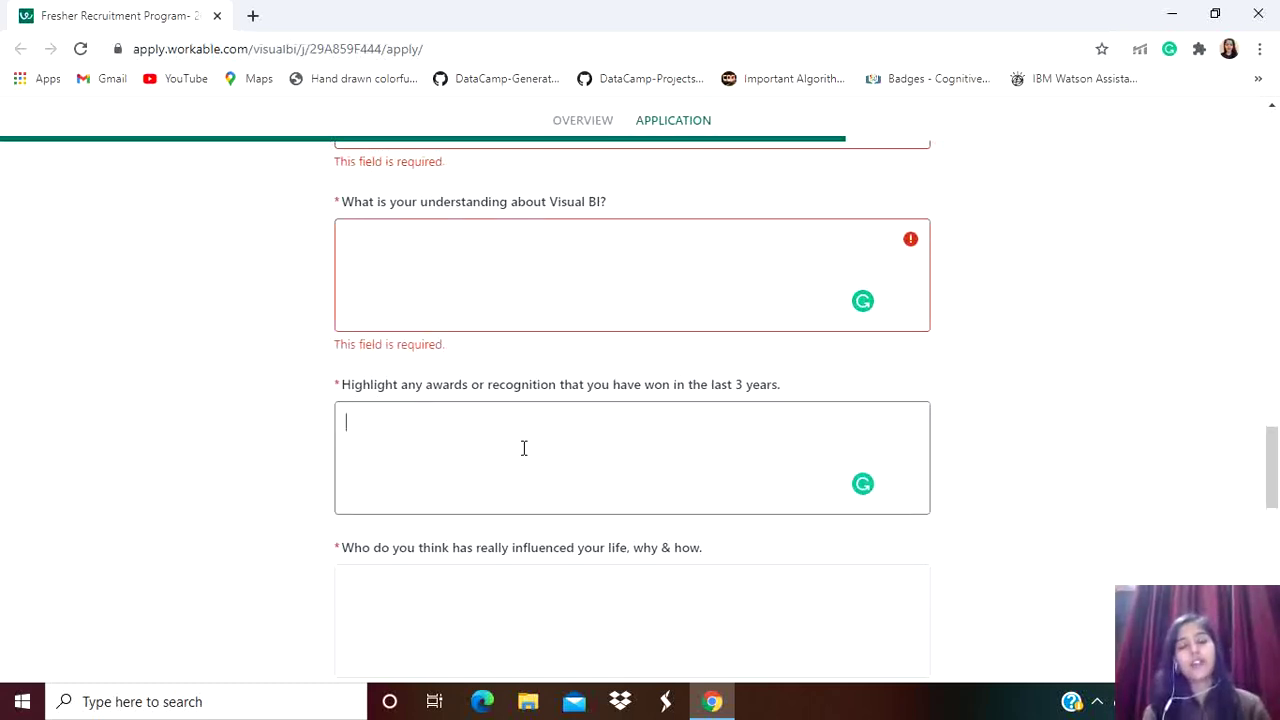
{"action": "scroll", "coordinate": [523, 448], "scroll_direction": "down", "scroll_amount": 1}
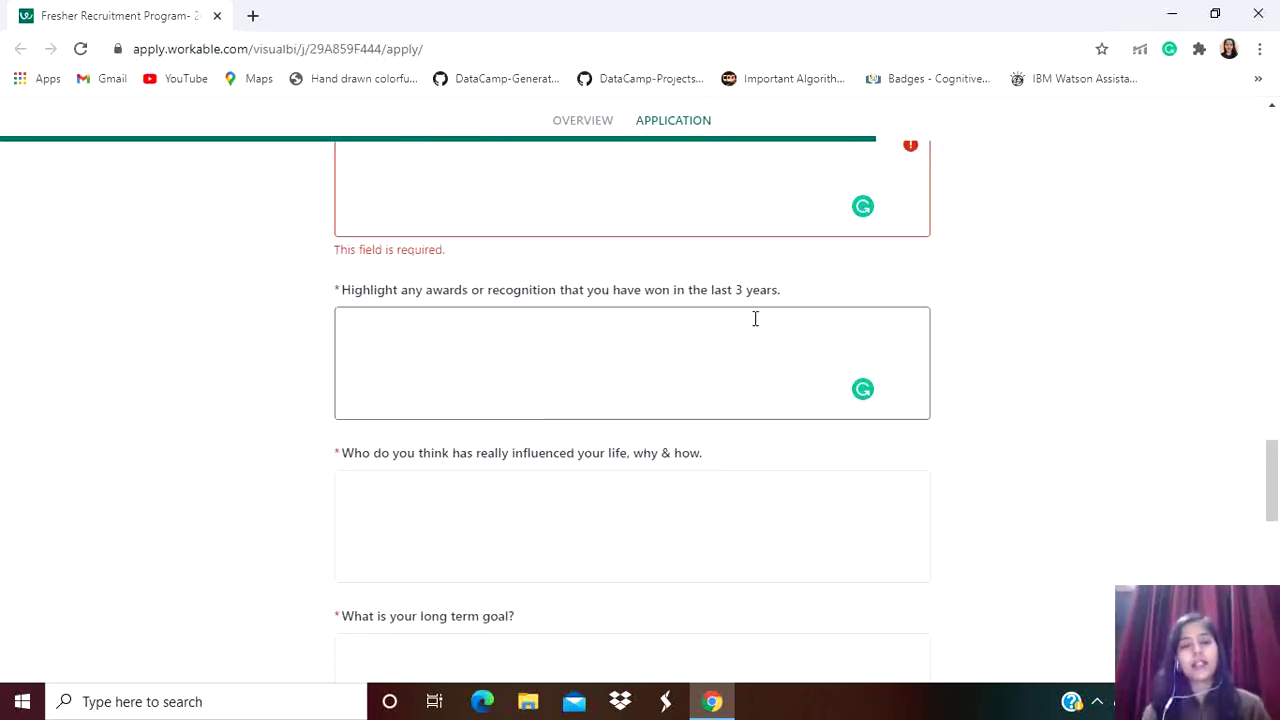
{"action": "scroll", "coordinate": [672, 354], "scroll_direction": "down", "scroll_amount": 1}
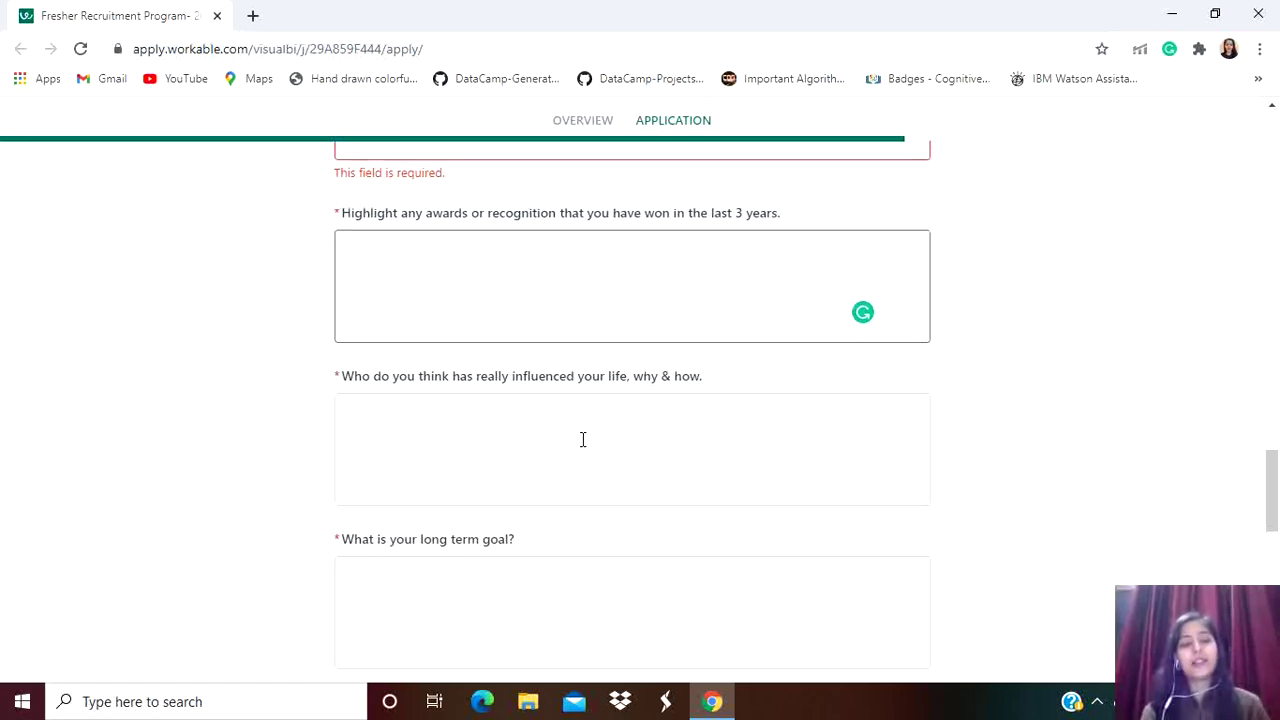
{"action": "scroll", "coordinate": [583, 437], "scroll_direction": "down", "scroll_amount": 1}
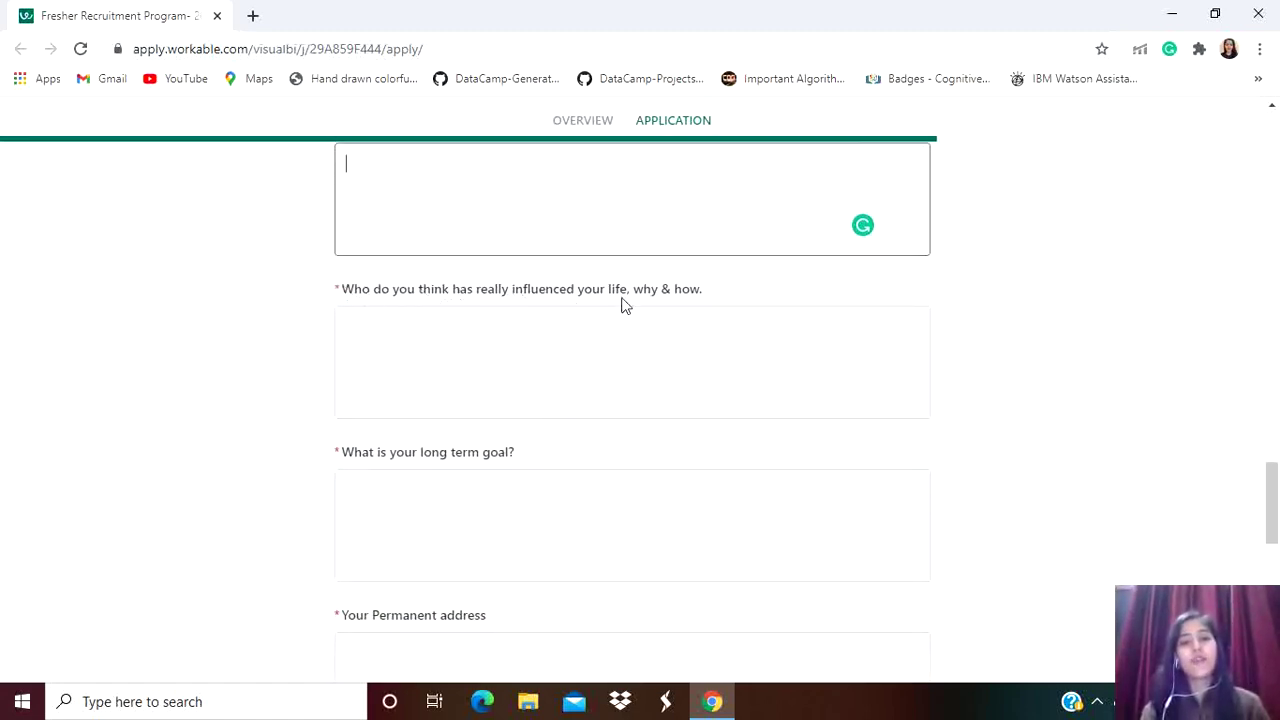
Leave the life-influence answer blank and select the 'What is your long term goal?' box
{"action": "left_click", "coordinate": [534, 350]}
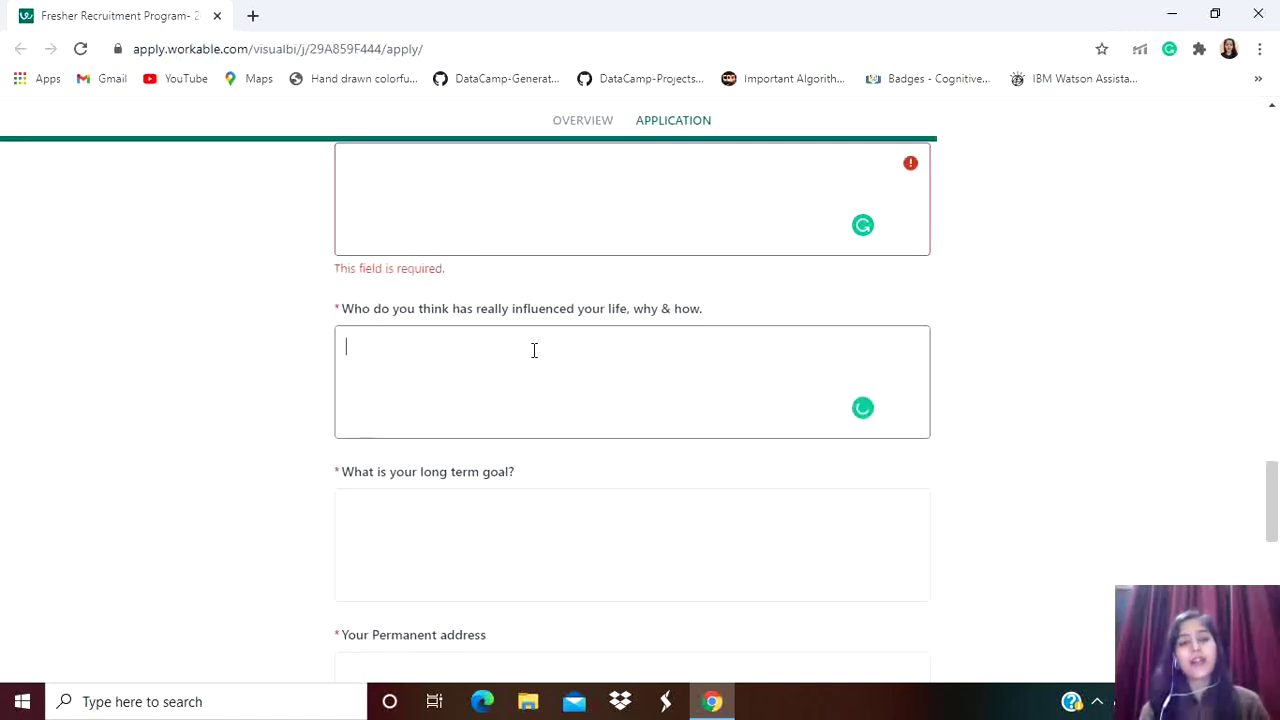
{"action": "scroll", "coordinate": [534, 350], "scroll_direction": "down", "scroll_amount": 1}
{"action": "scroll", "coordinate": [534, 352], "scroll_direction": "down", "scroll_amount": 1}
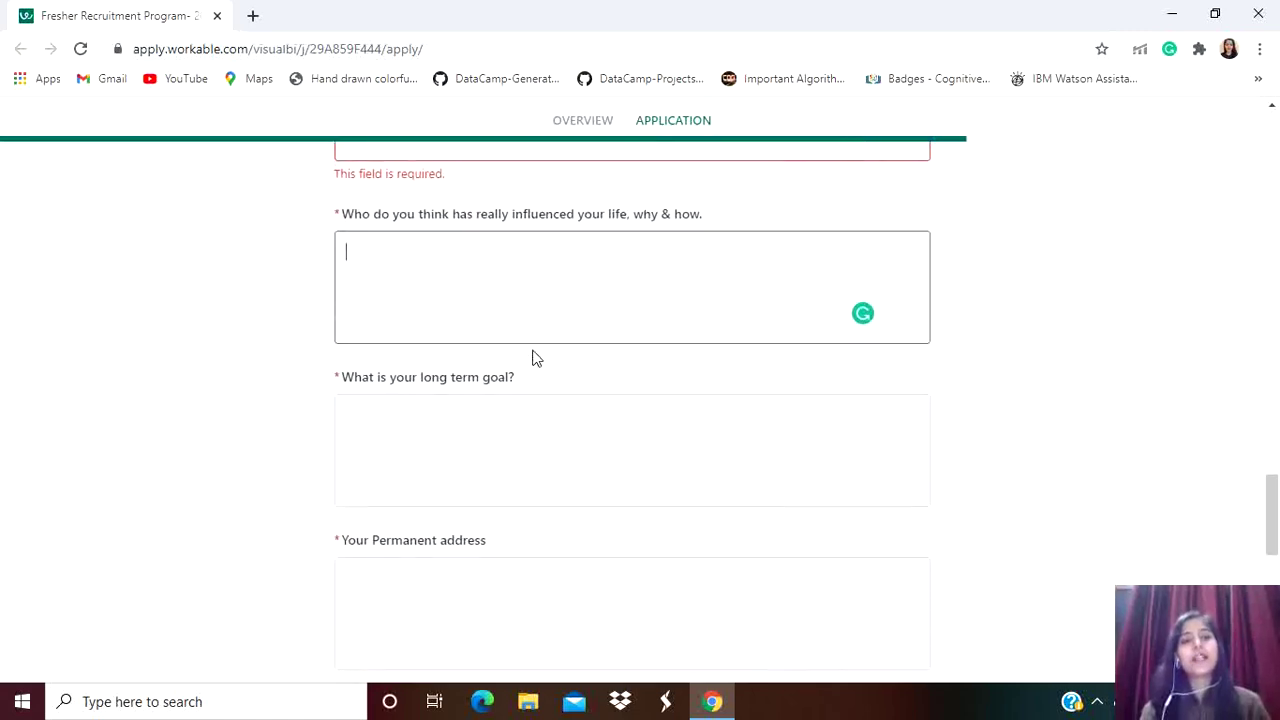
{"action": "scroll", "coordinate": [534, 359], "scroll_direction": "down", "scroll_amount": 1}
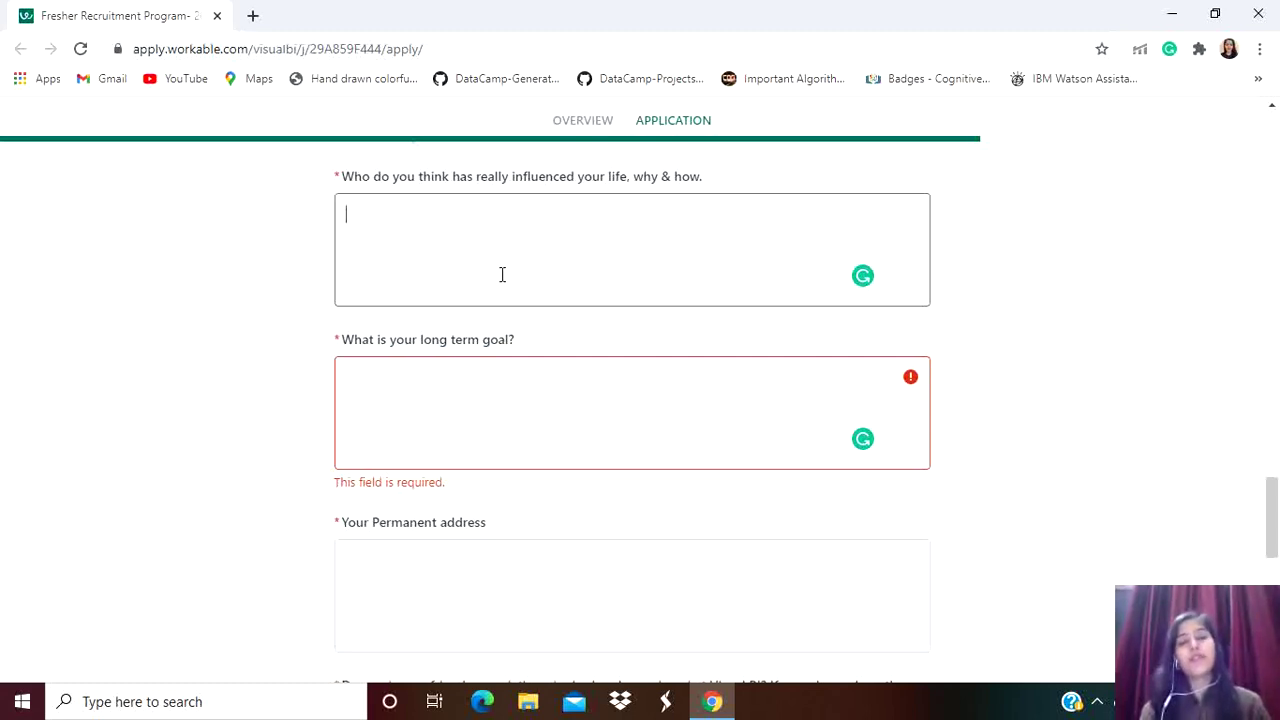
{"action": "left_click", "coordinate": [474, 397]}
{"action": "scroll", "coordinate": [474, 397], "scroll_direction": "down", "scroll_amount": 1}
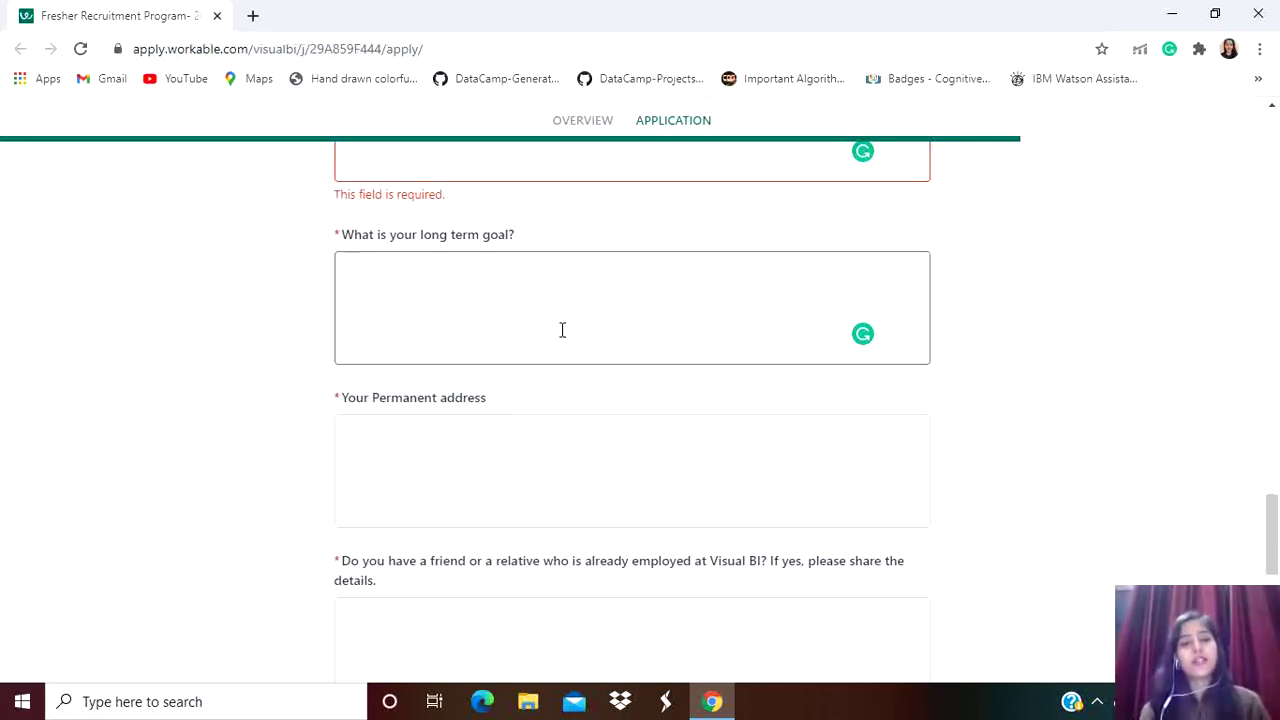
Leave the permanent address blank and select the friend-or-relative at Visual BI box
{"action": "left_click", "coordinate": [576, 463]}
{"action": "scroll", "coordinate": [576, 463], "scroll_direction": "down", "scroll_amount": 2}
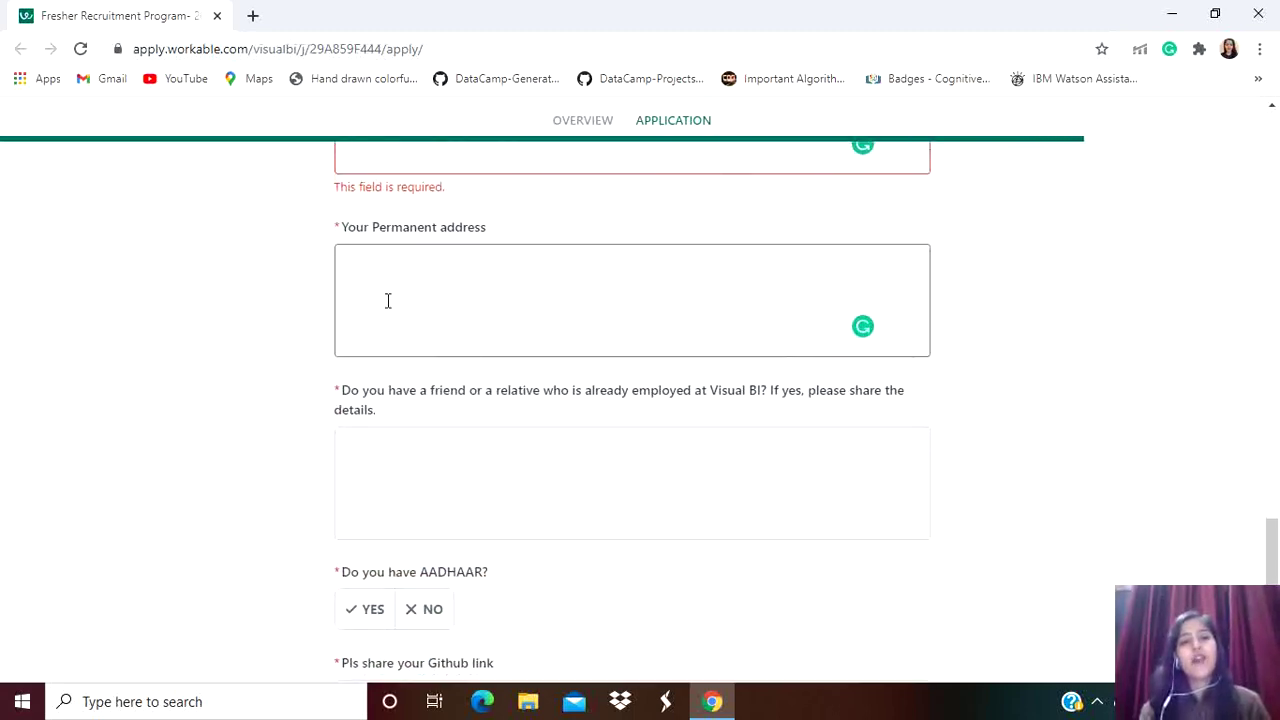
{"action": "scroll", "coordinate": [511, 314], "scroll_direction": "down", "scroll_amount": 1}
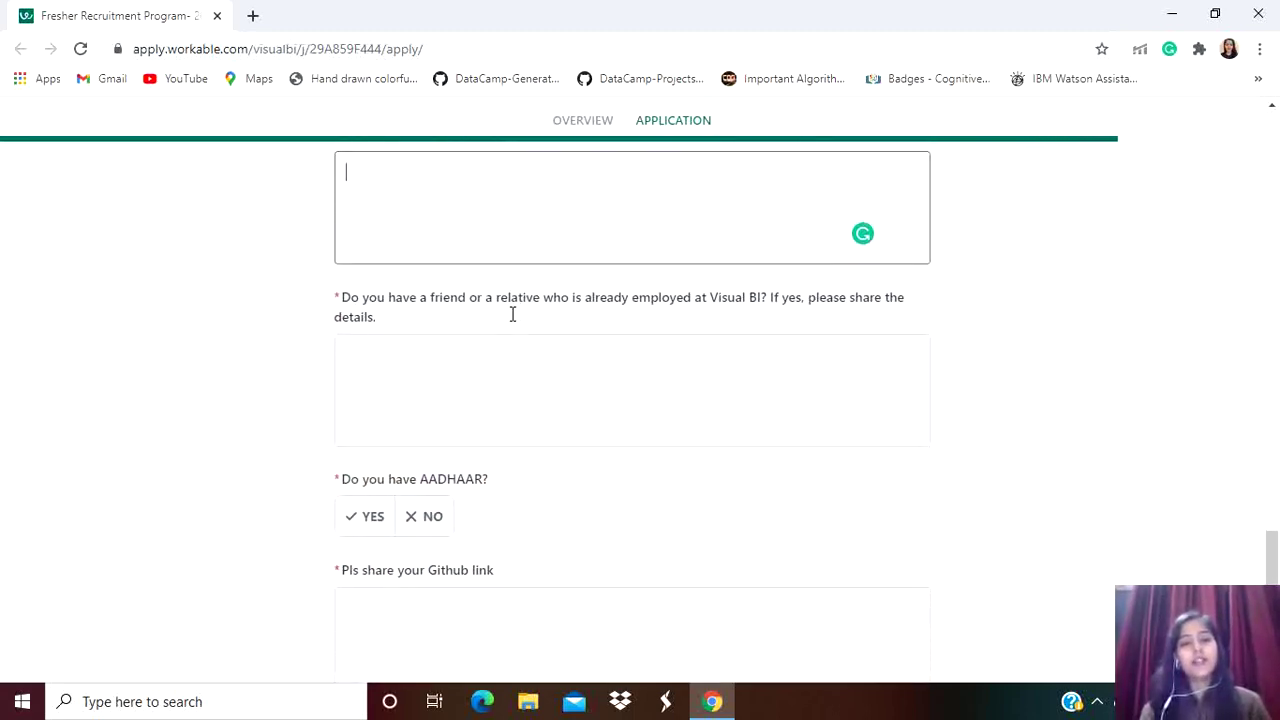
{"action": "left_click", "coordinate": [439, 372]}
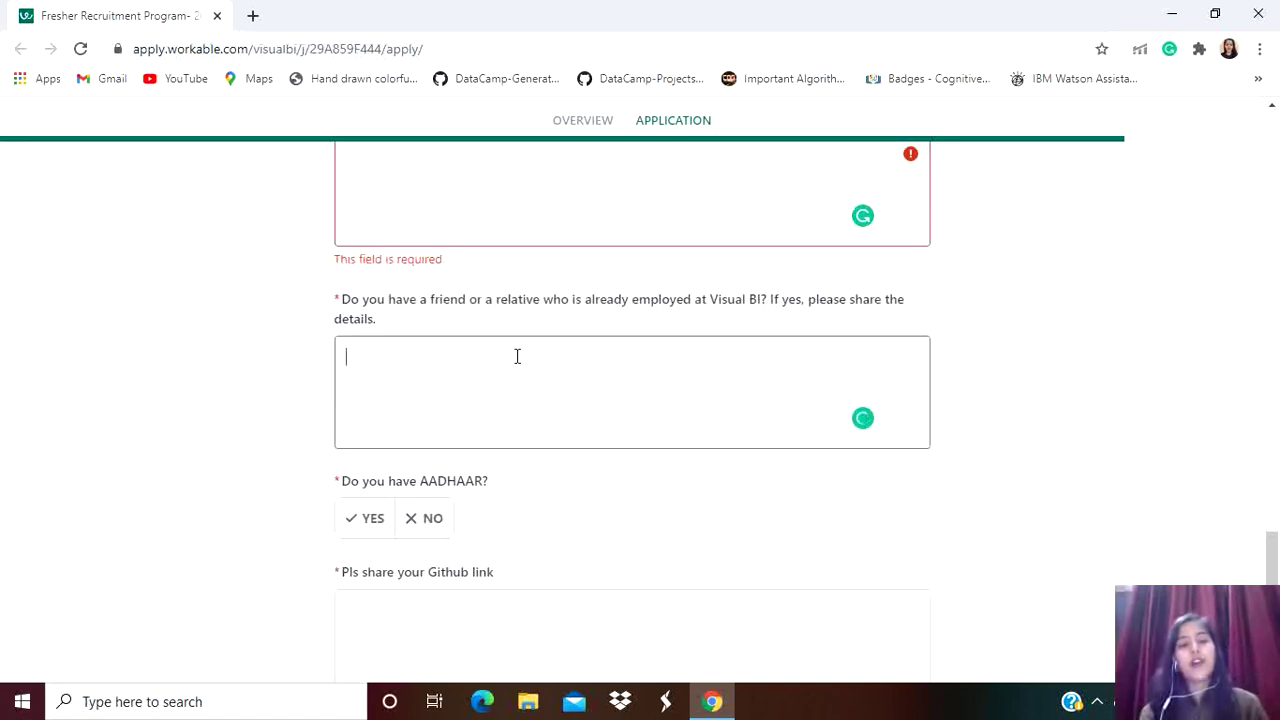
{"action": "scroll", "coordinate": [517, 356], "scroll_direction": "down", "scroll_amount": 1}
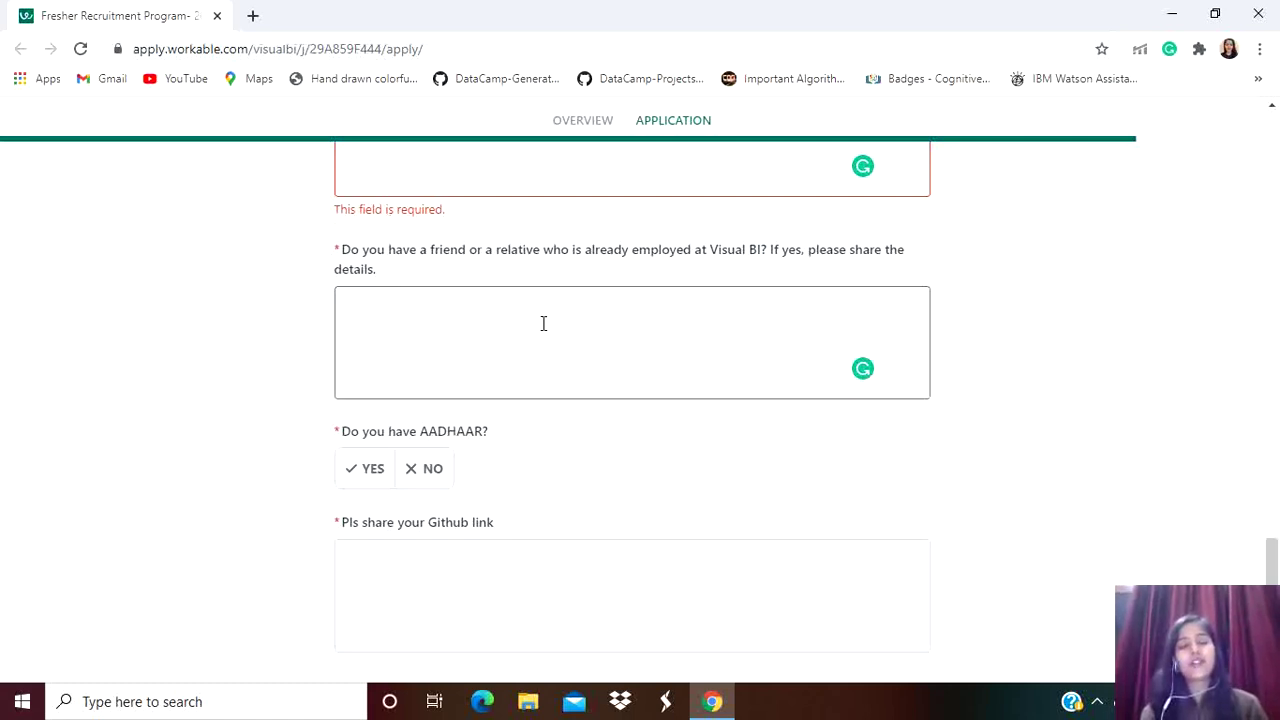
{"action": "scroll", "coordinate": [545, 331], "scroll_direction": "down", "scroll_amount": 1}
{"action": "scroll", "coordinate": [545, 331], "scroll_direction": "down", "scroll_amount": 3}
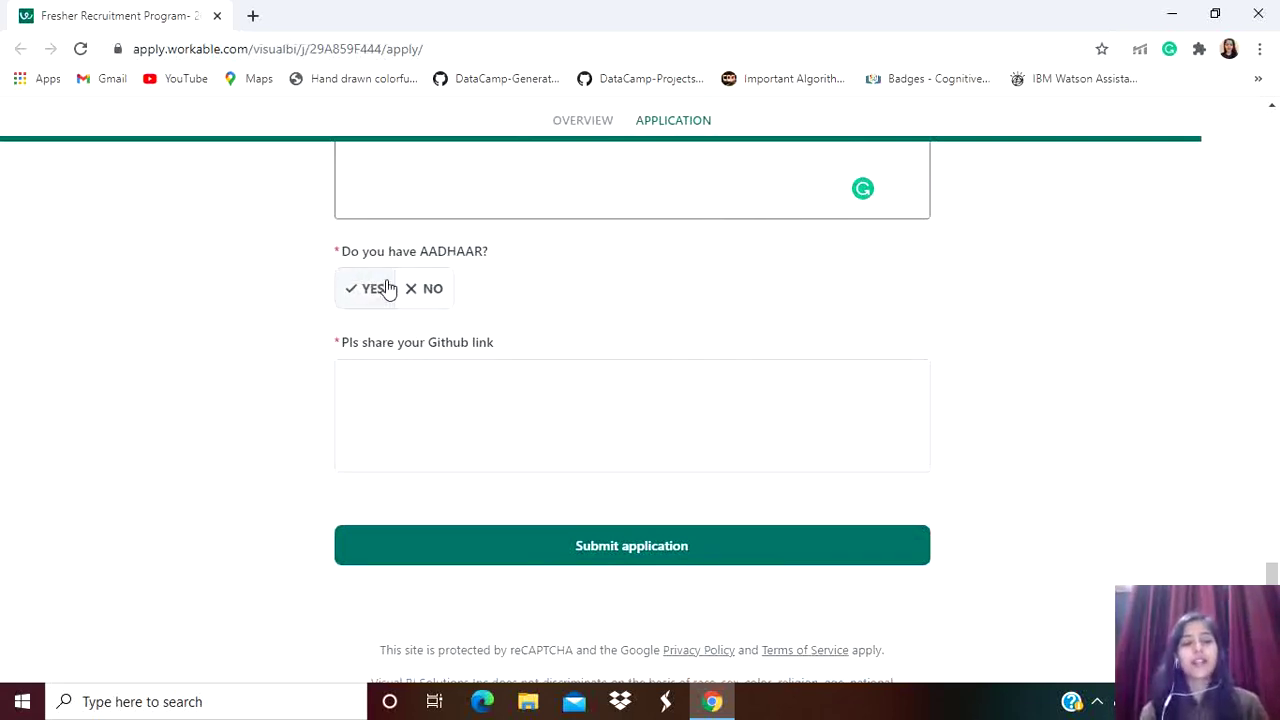
Answer Yes to 'Do you have AADHAAR?' and select the 'Pls share your Github link' box
{"action": "left_click", "coordinate": [356, 295]}
{"action": "scroll", "coordinate": [549, 309], "scroll_direction": "down", "scroll_amount": 2}
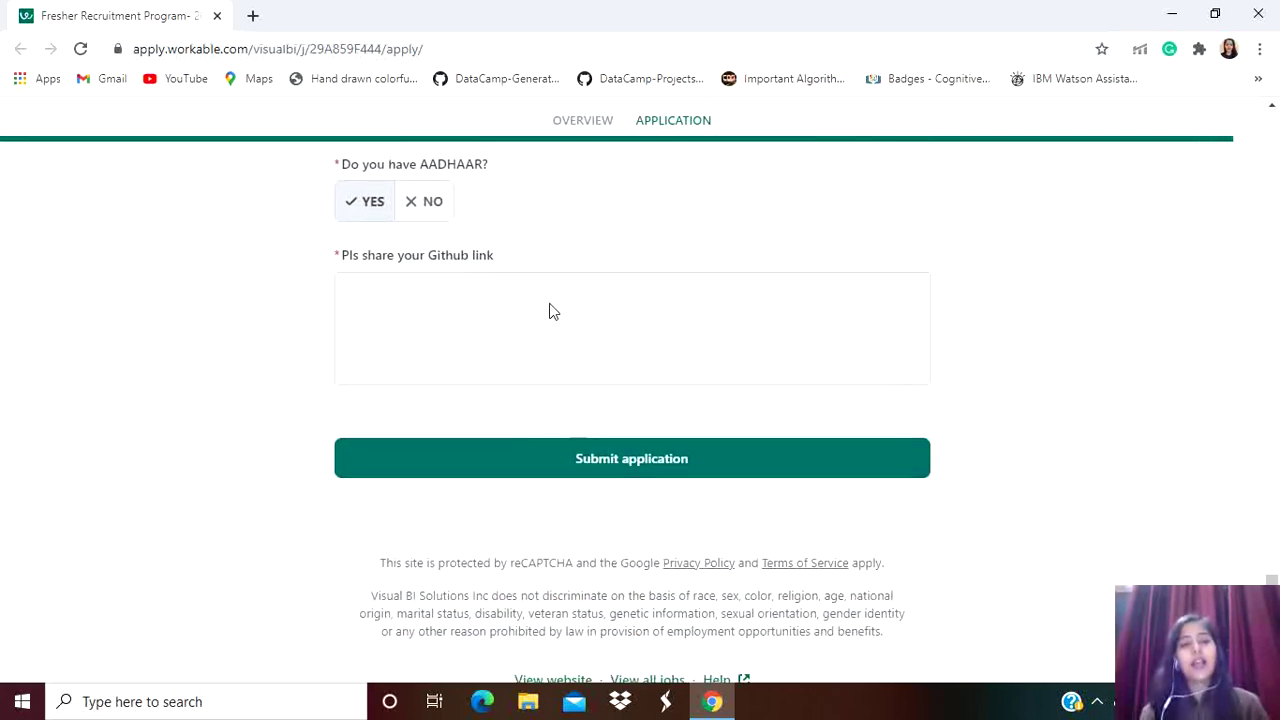
{"action": "left_click", "coordinate": [372, 297]}
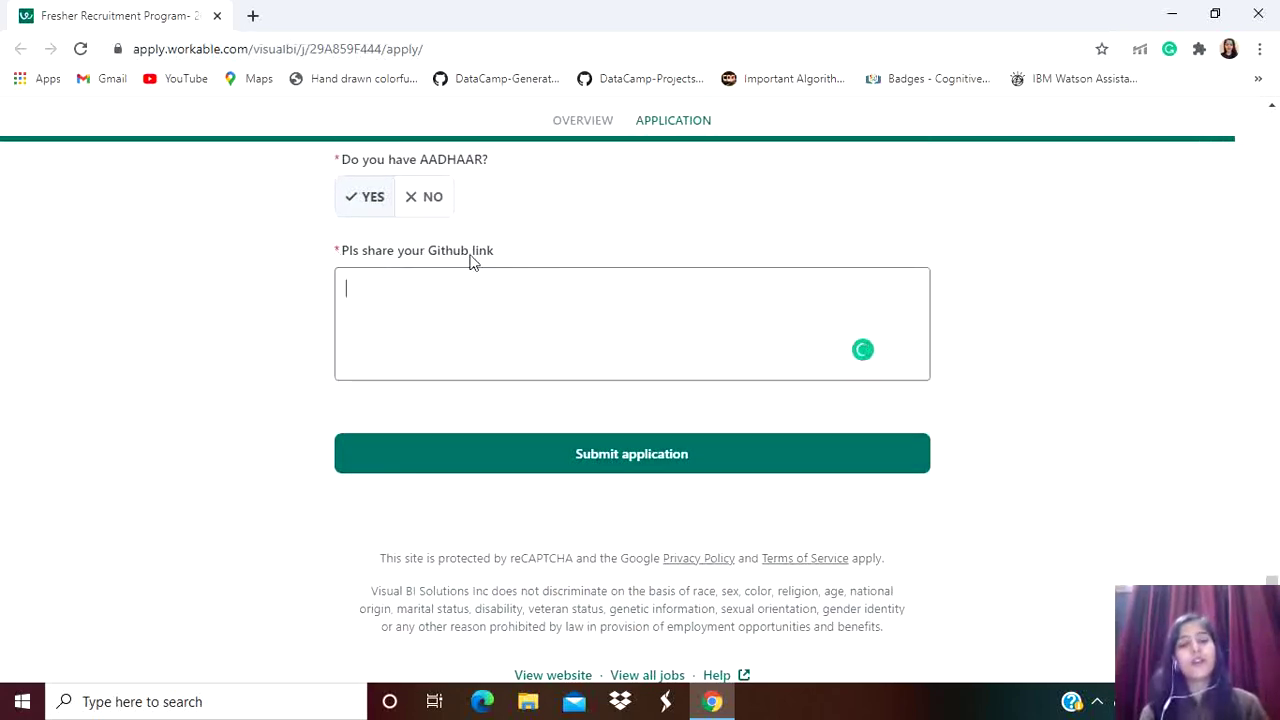